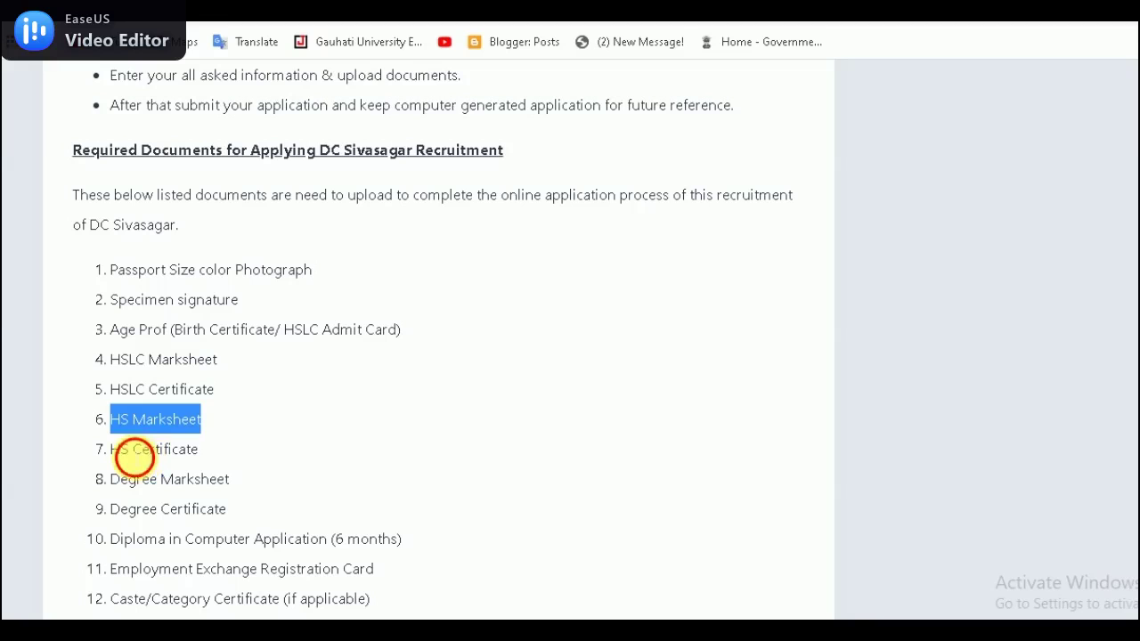
Step: Highlight the Degree Marksheet, Degree Certificate and Diploma entries while reading the required documents
drag(109, 479, 205, 481)
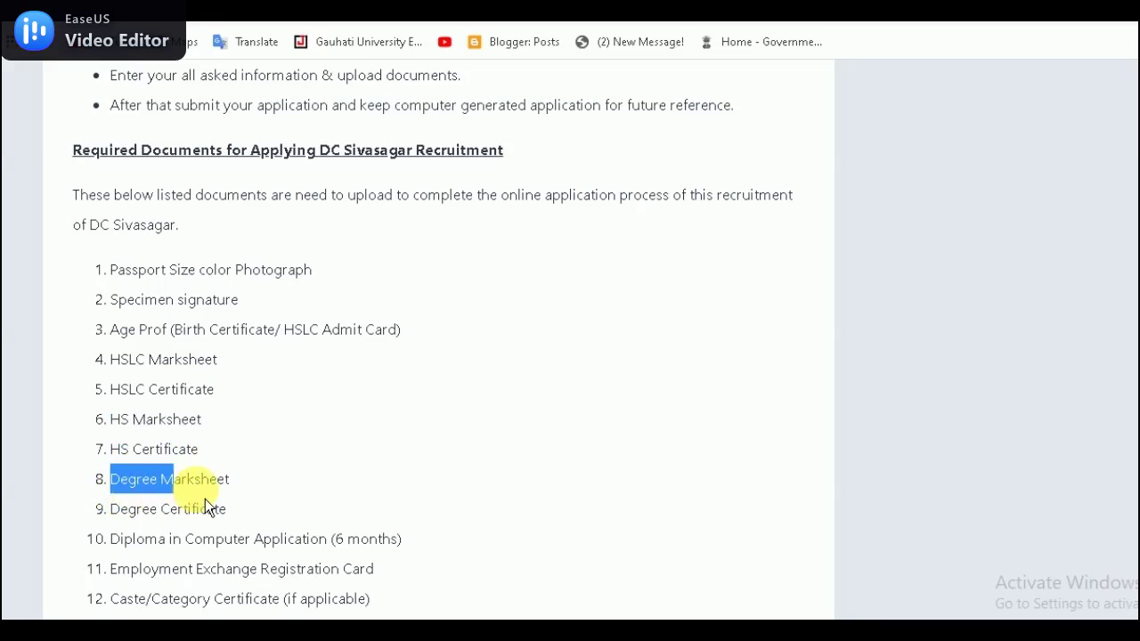
drag(136, 509, 192, 509)
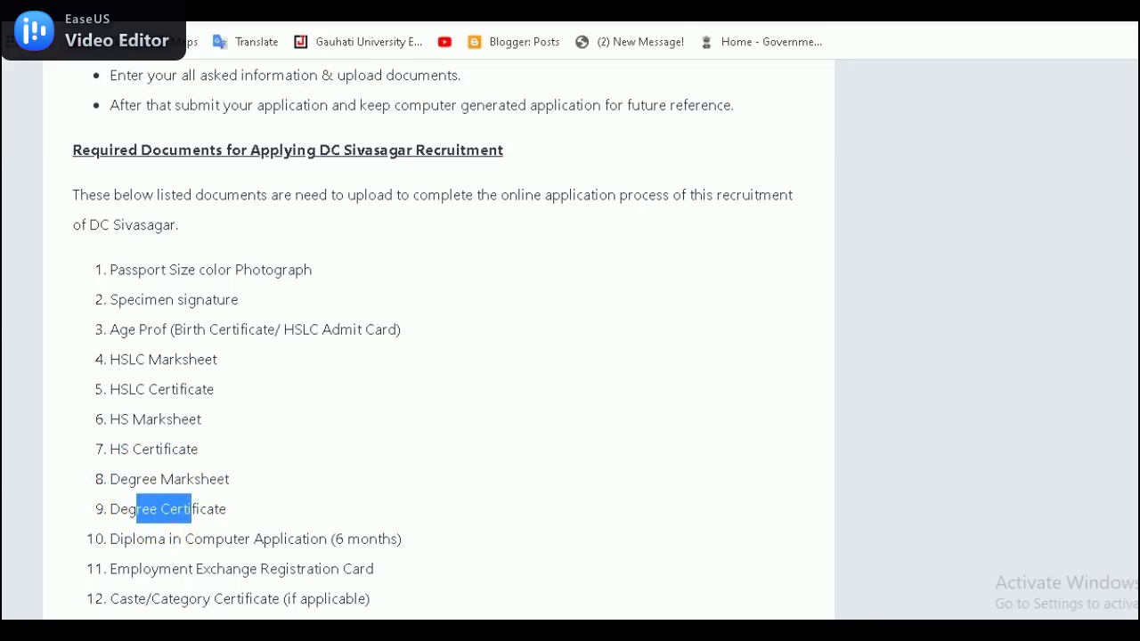
scroll(436, 339, down, 2)
drag(110, 353, 286, 359)
double_click(373, 353)
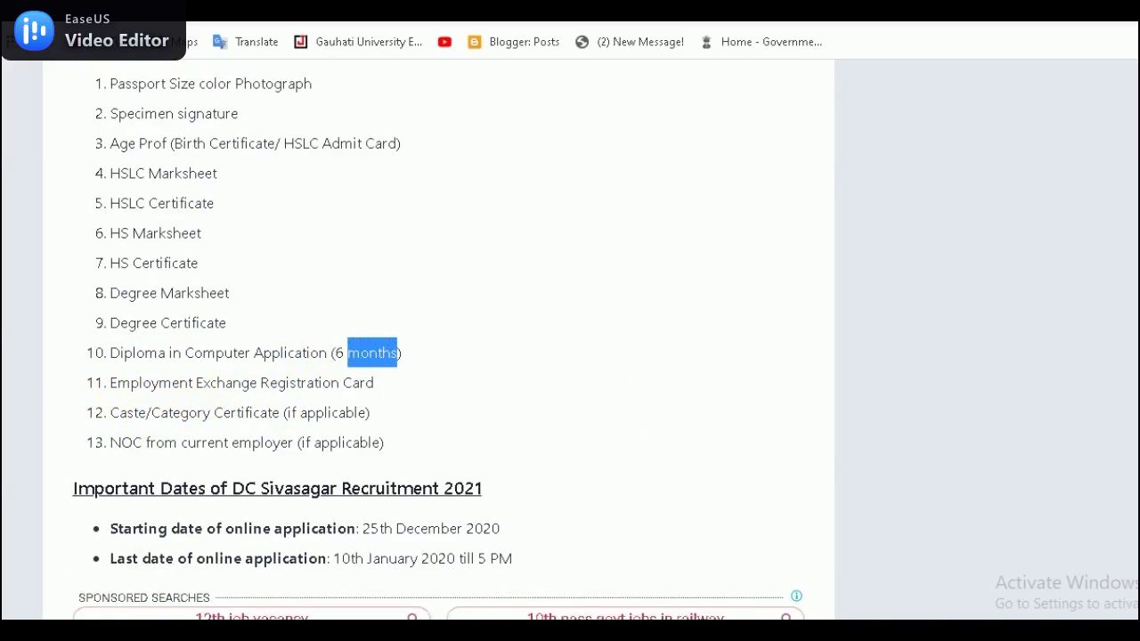
Step: Scroll to the Important Links table and highlight the Online Application Link row
scroll(439, 335, down, 5)
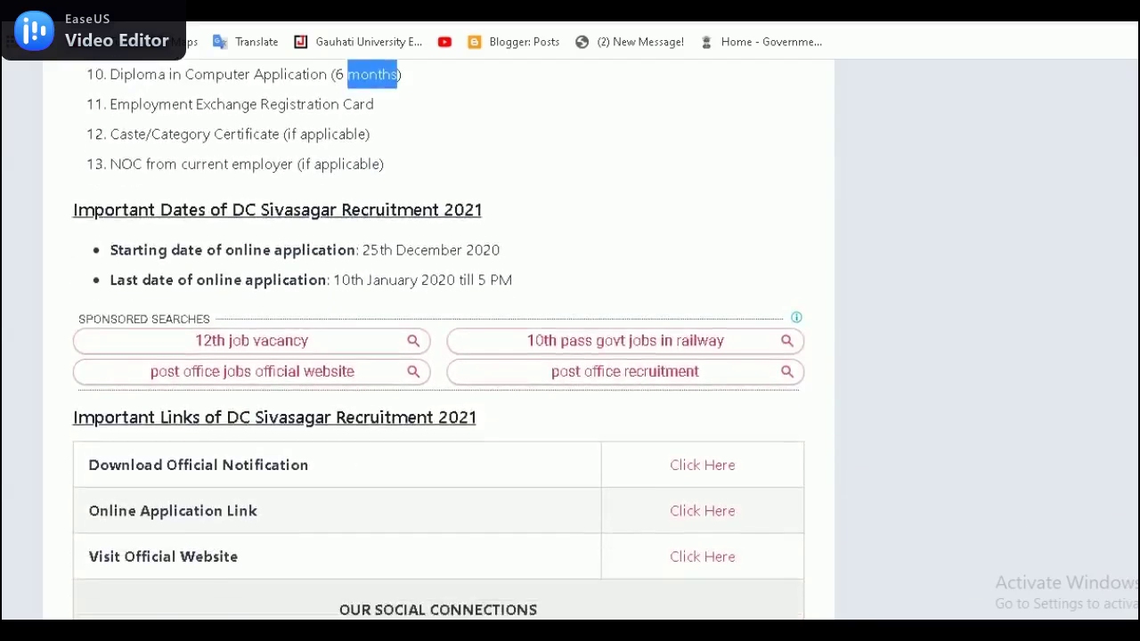
scroll(438, 335, down, 1)
scroll(438, 335, up, 2)
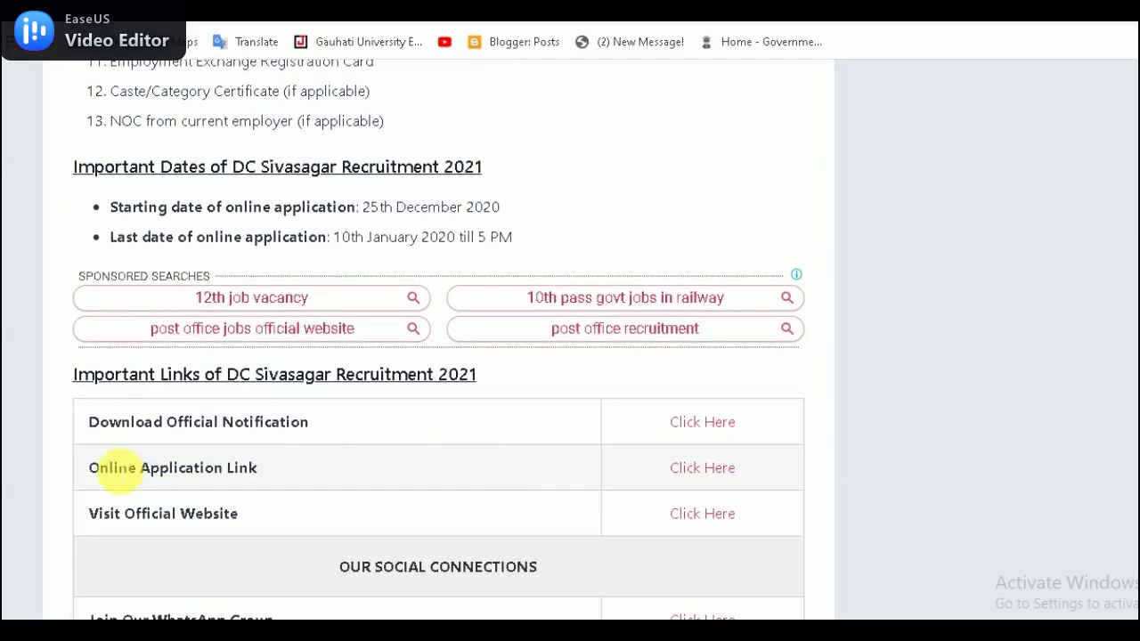
drag(89, 470, 280, 481)
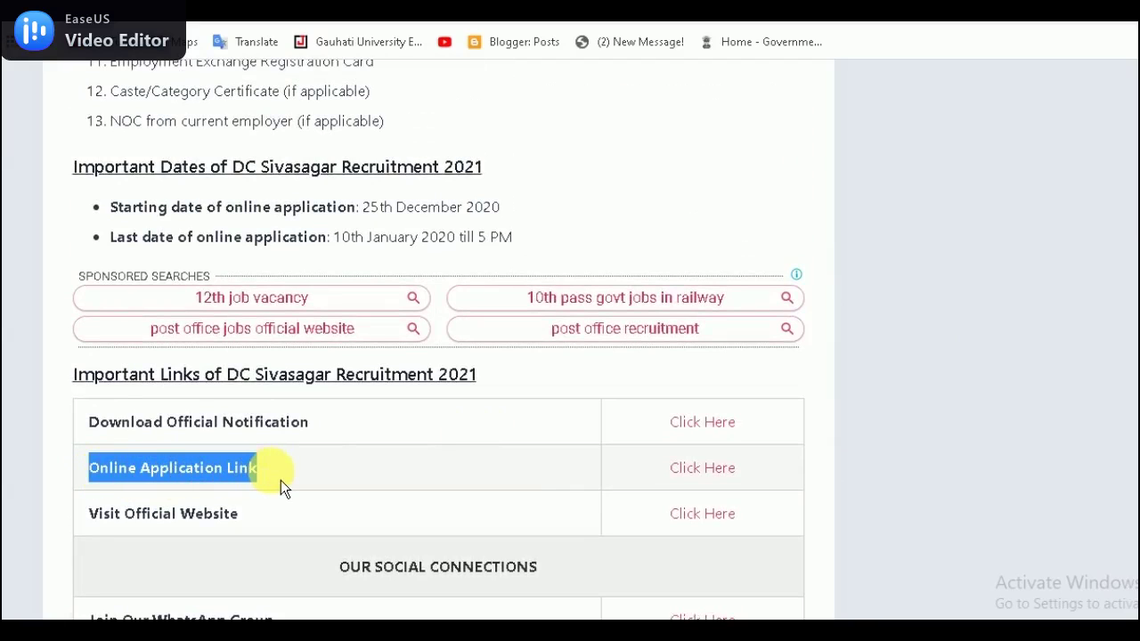
Step: Open the online application page from the Click Here link and proceed past the applicant instructions
click(713, 470)
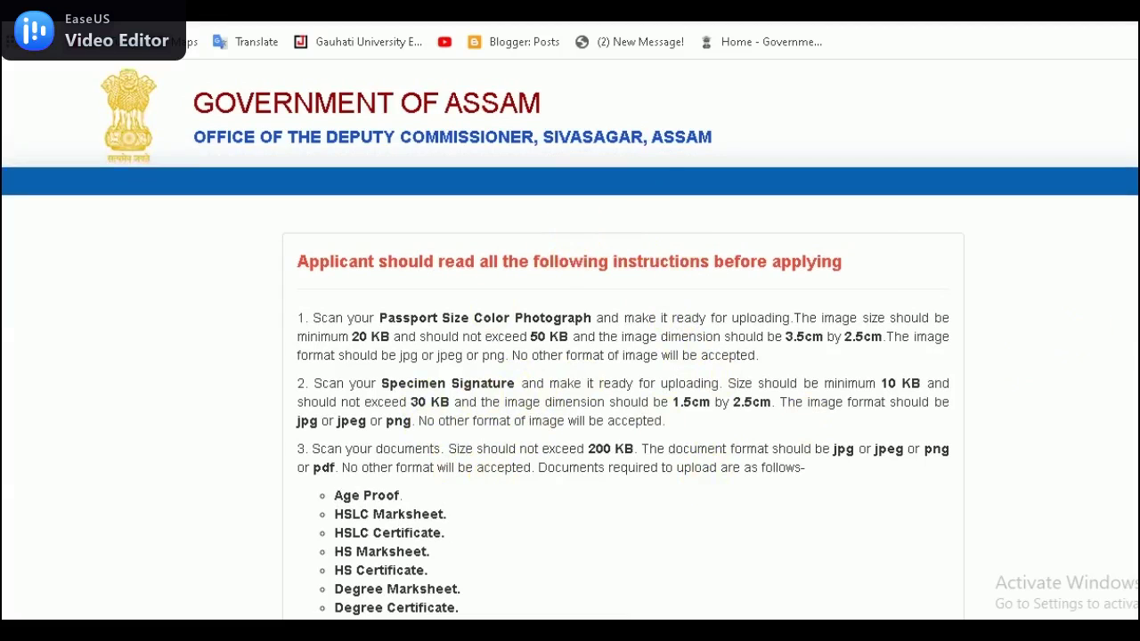
scroll(570, 340, down, 4)
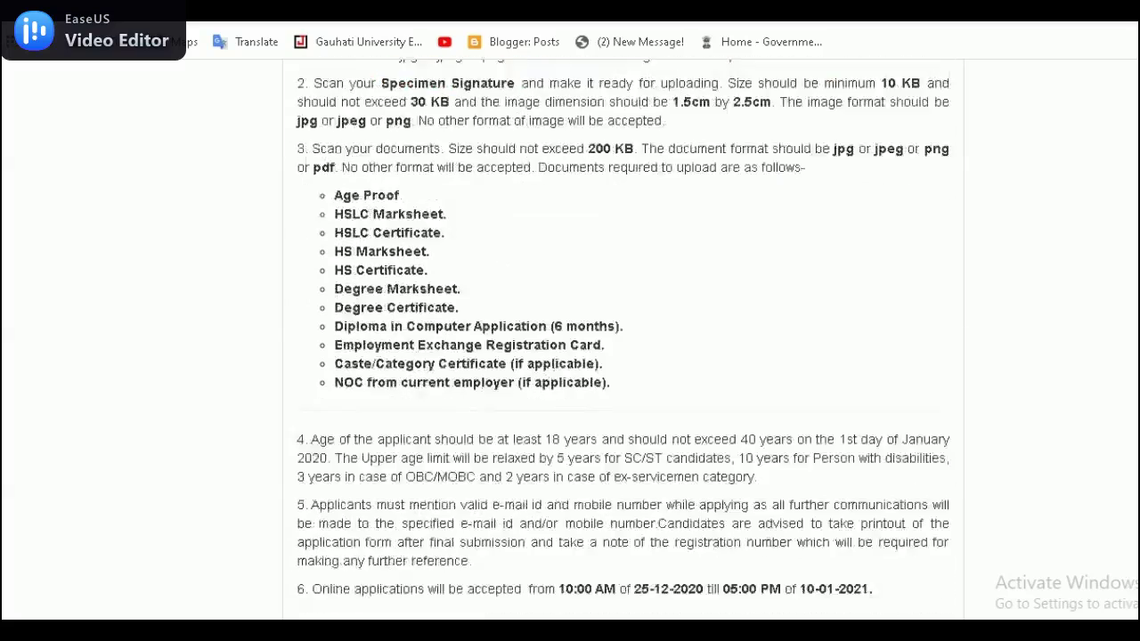
scroll(570, 341, down, 3)
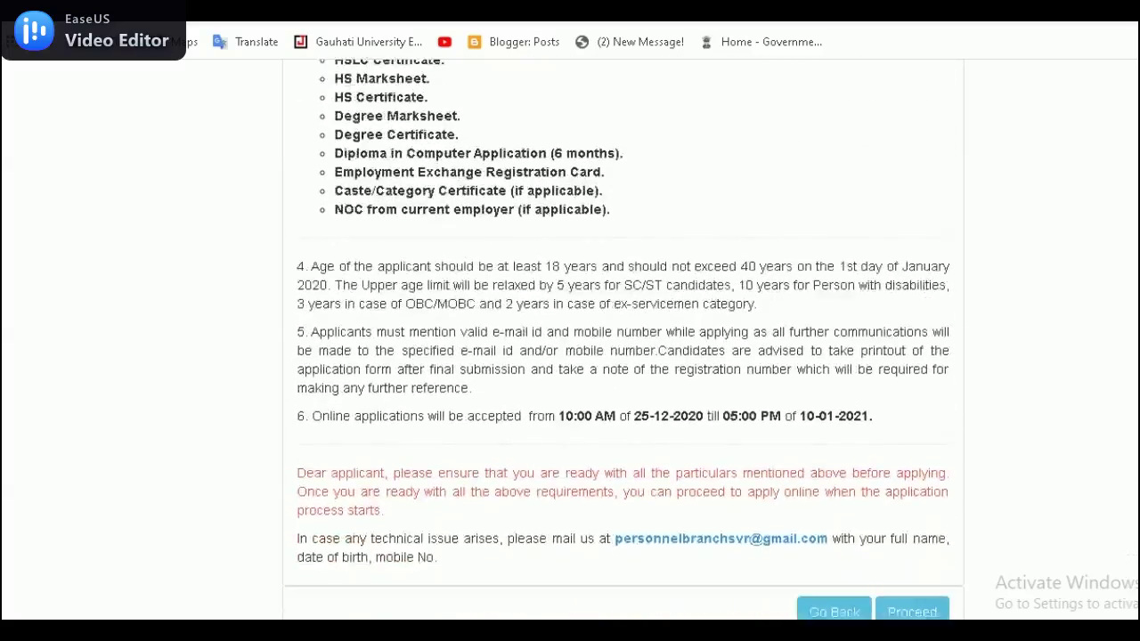
click(928, 501)
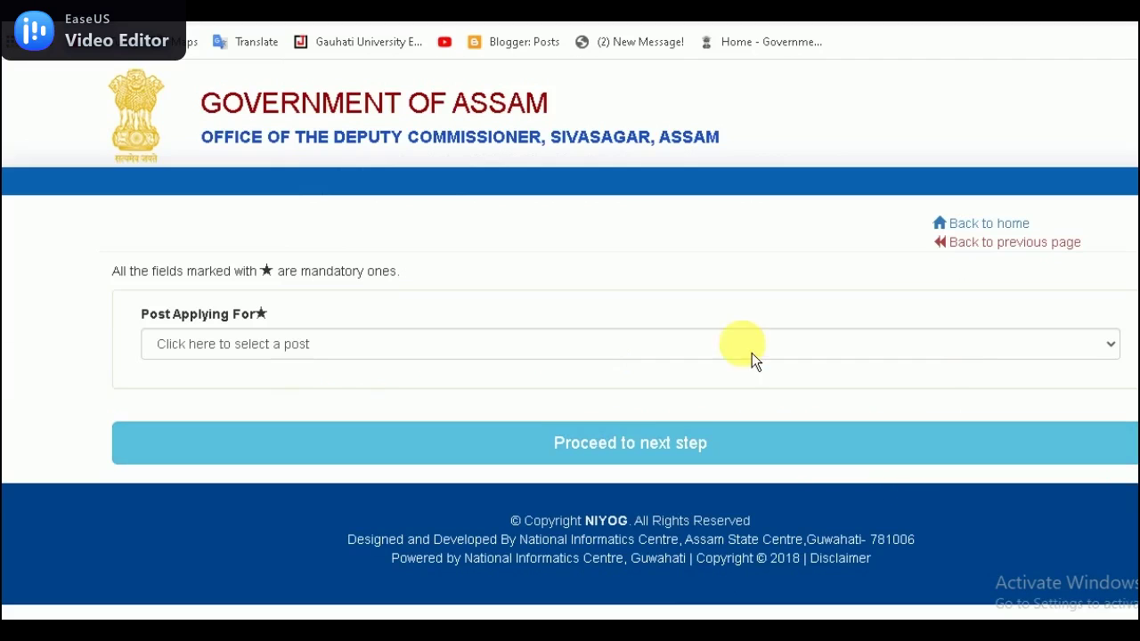
Step: Select Junior Assistant under Post Applying For and continue to its application form
click(419, 354)
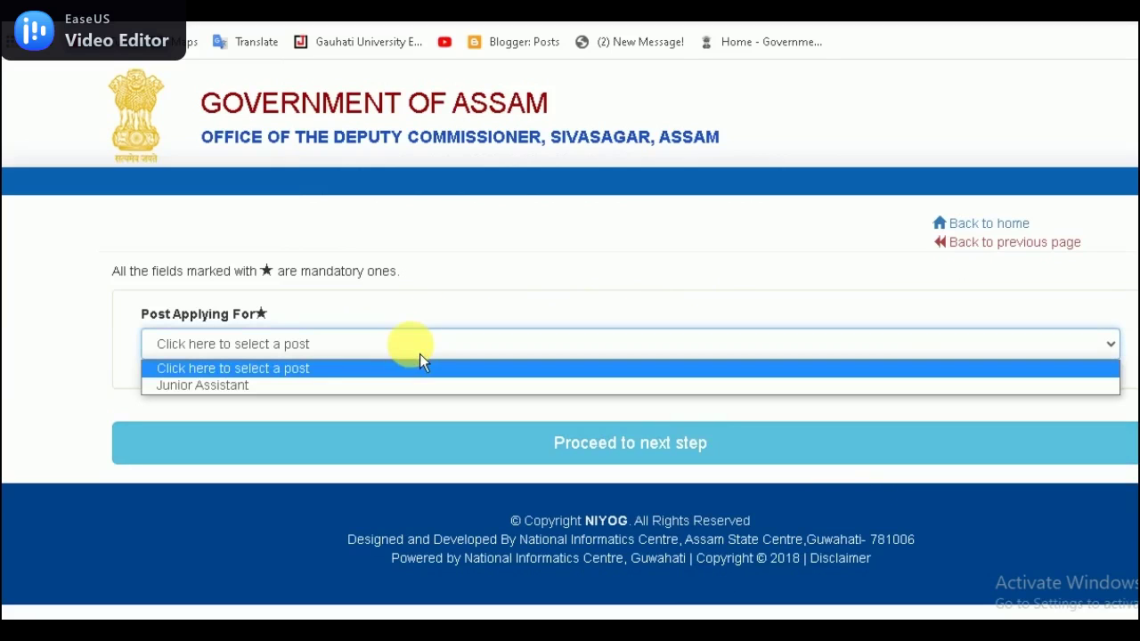
click(240, 388)
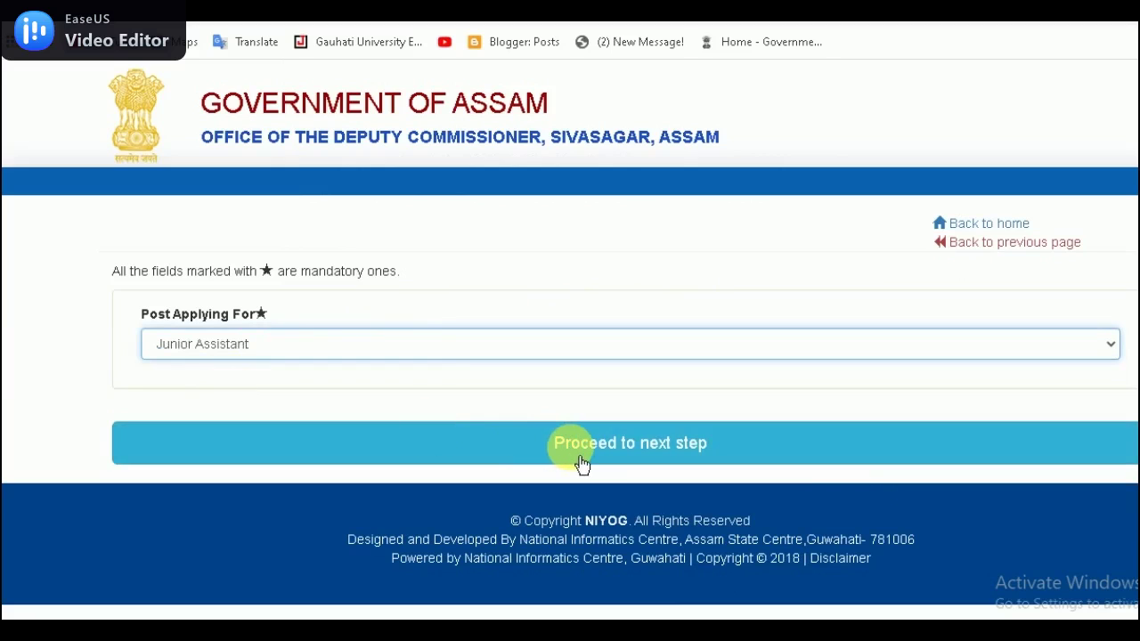
click(674, 462)
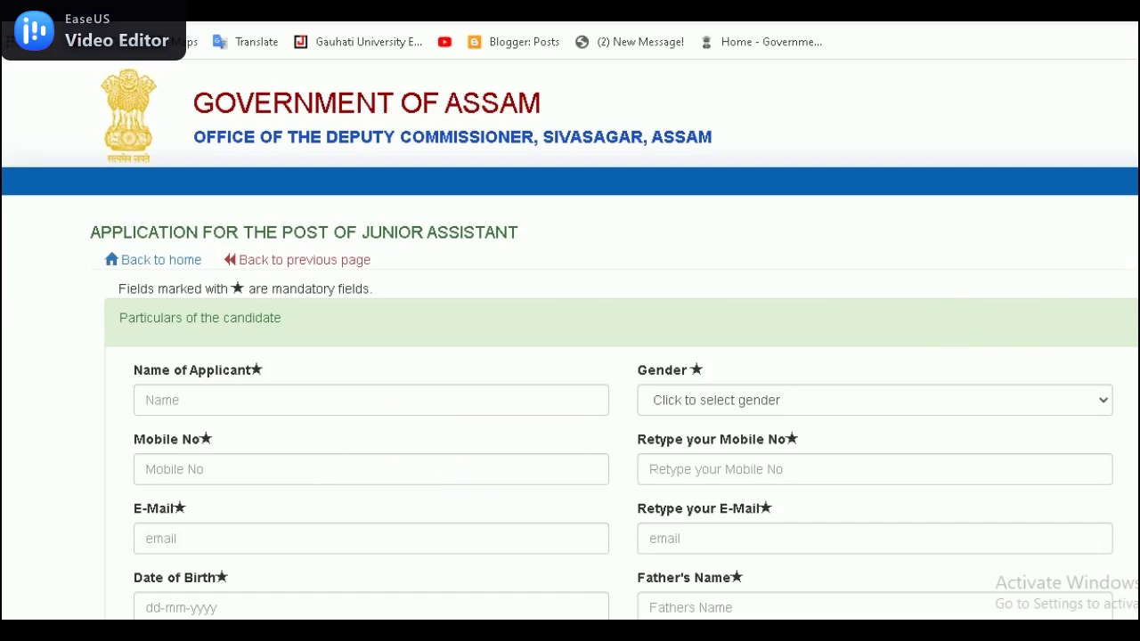
scroll(570, 356, down, 1)
Step: Fill in the applicant's name, mobile number and e-mail address, using saved suggestions
click(205, 292)
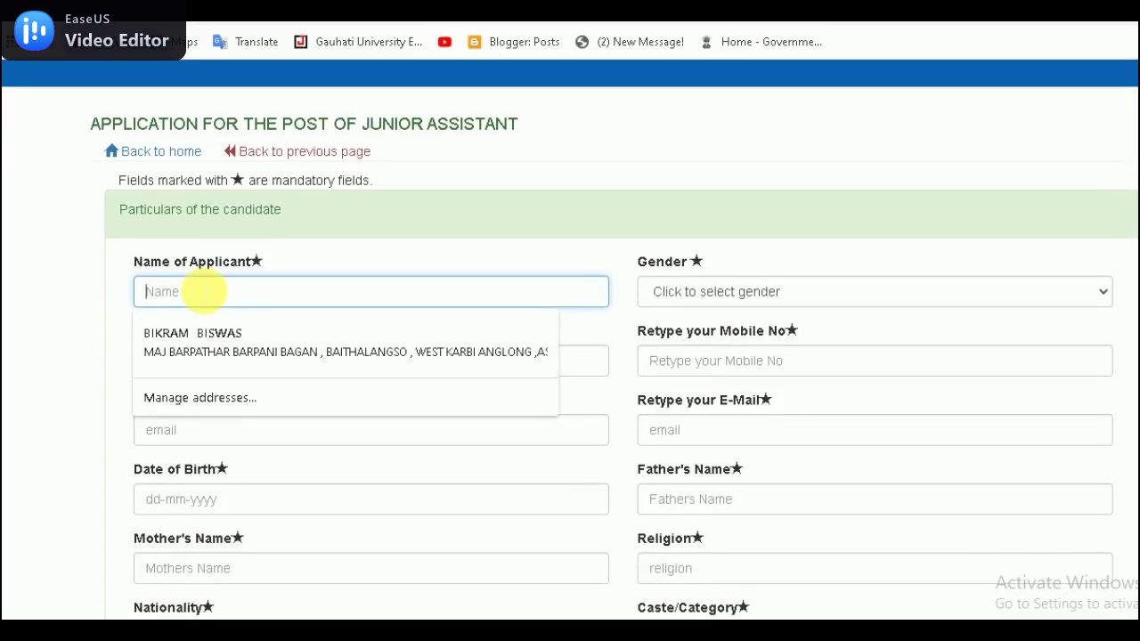
text(TAPAN)
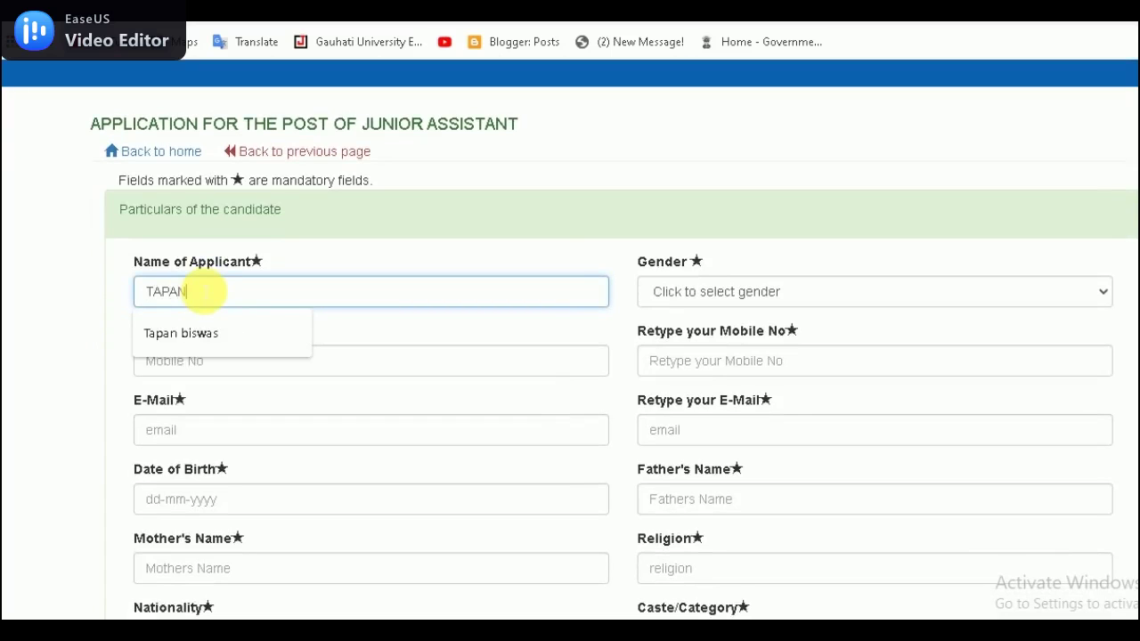
click(204, 347)
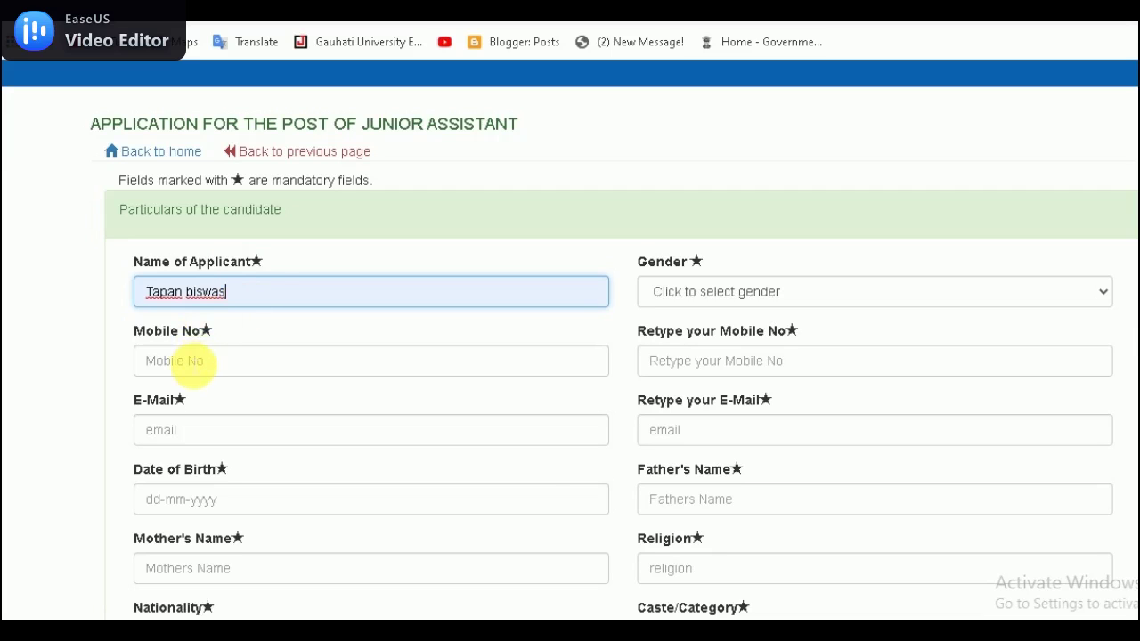
click(186, 360)
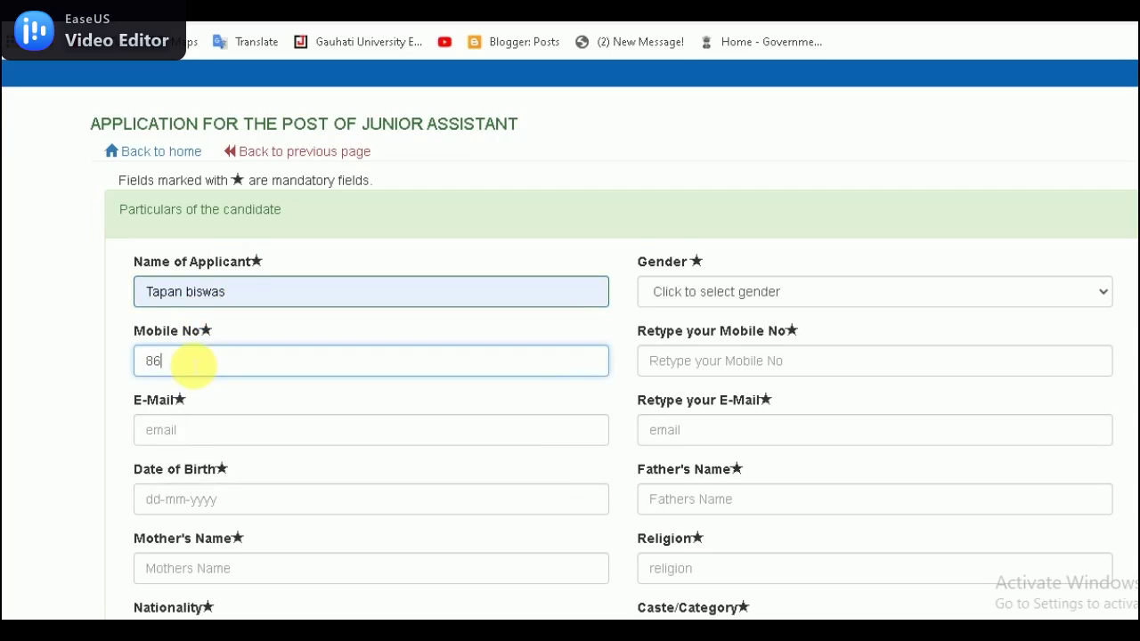
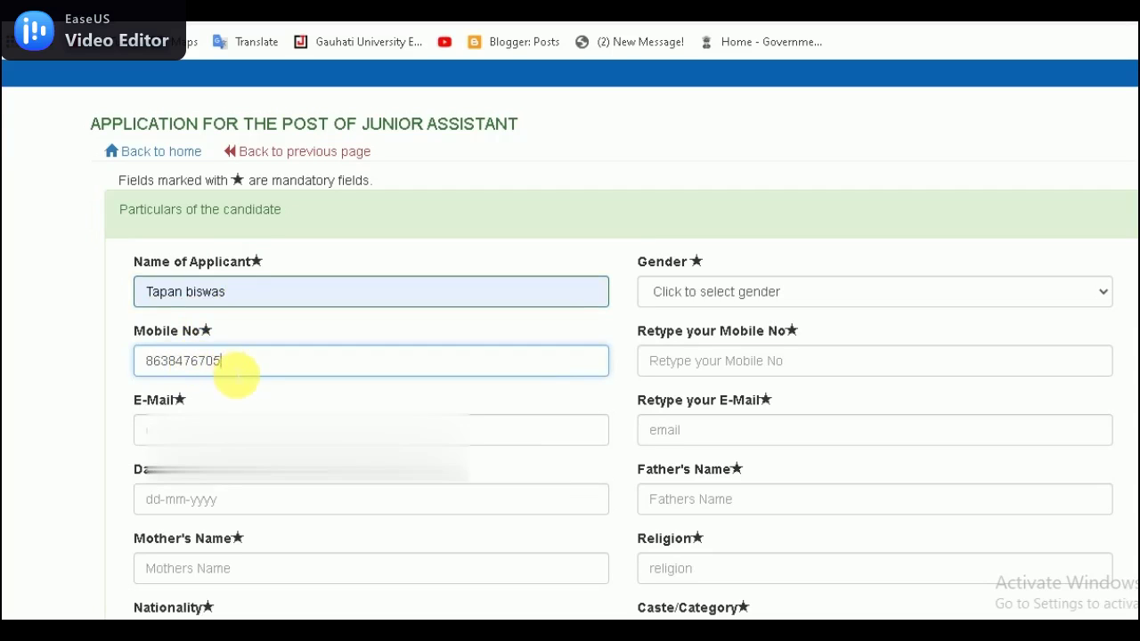
click(197, 430)
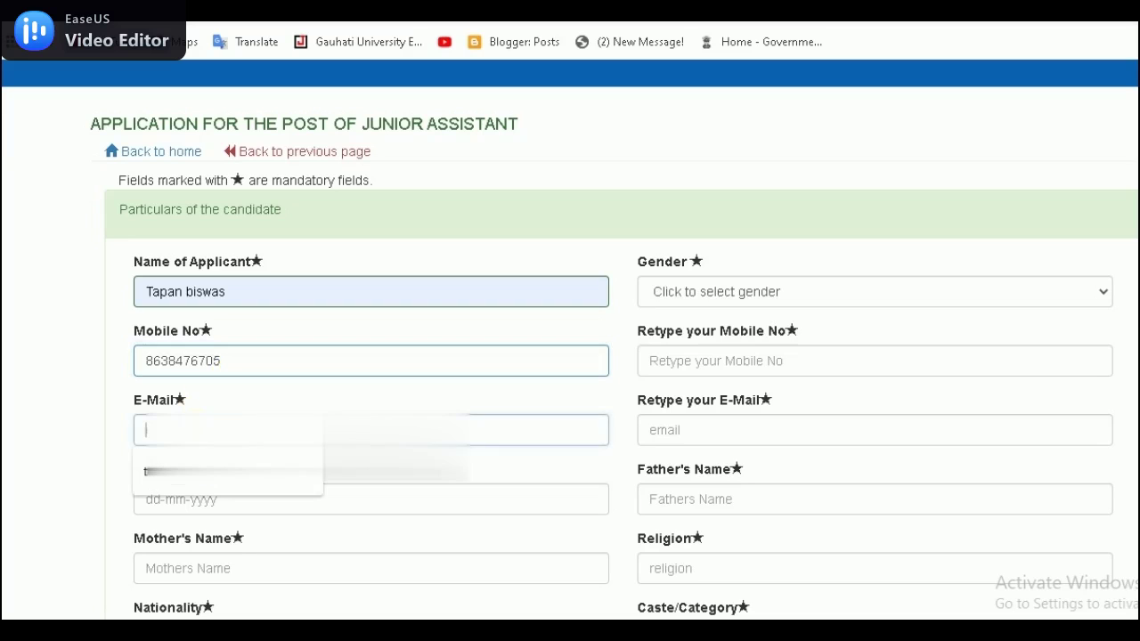
click(205, 478)
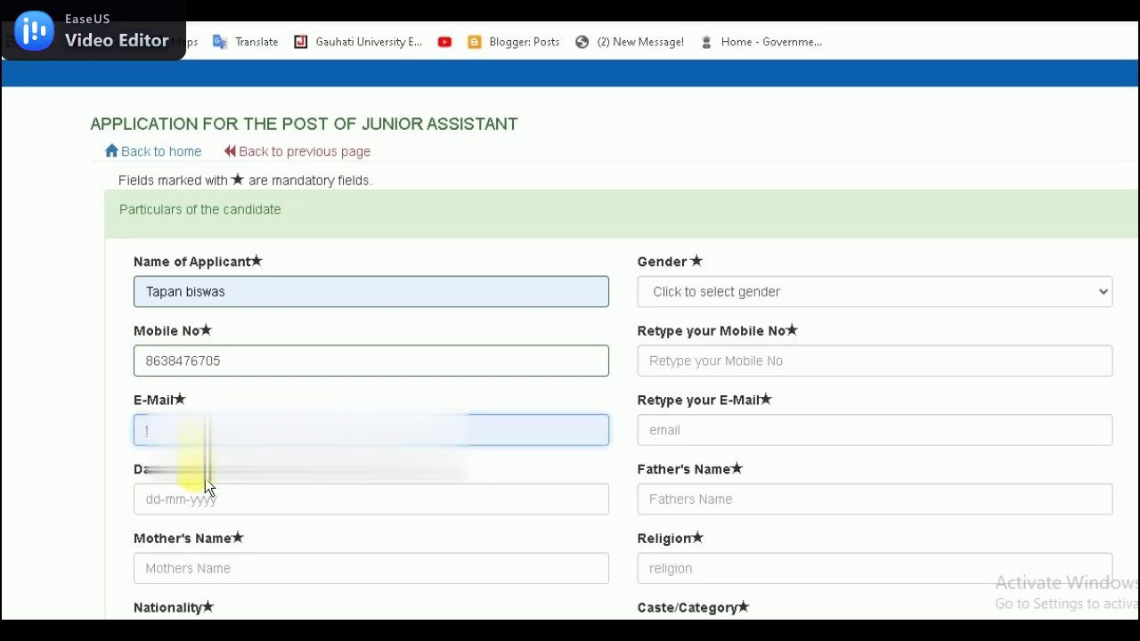
Step: Pick a date of birth, enter the mother's name and choose Indian as nationality
click(334, 500)
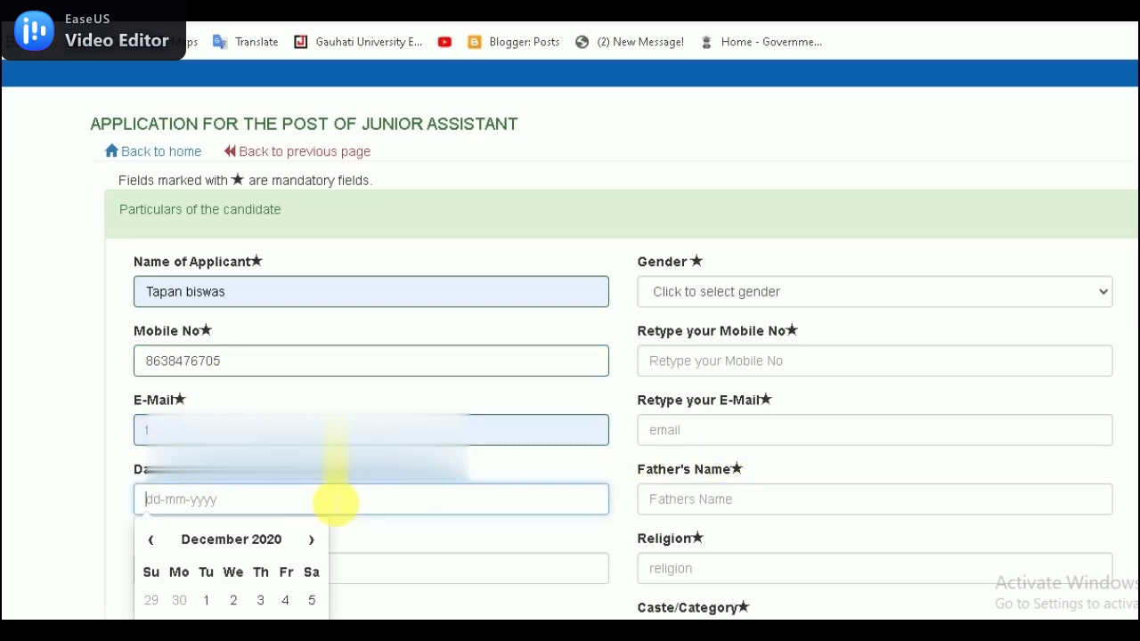
click(233, 600)
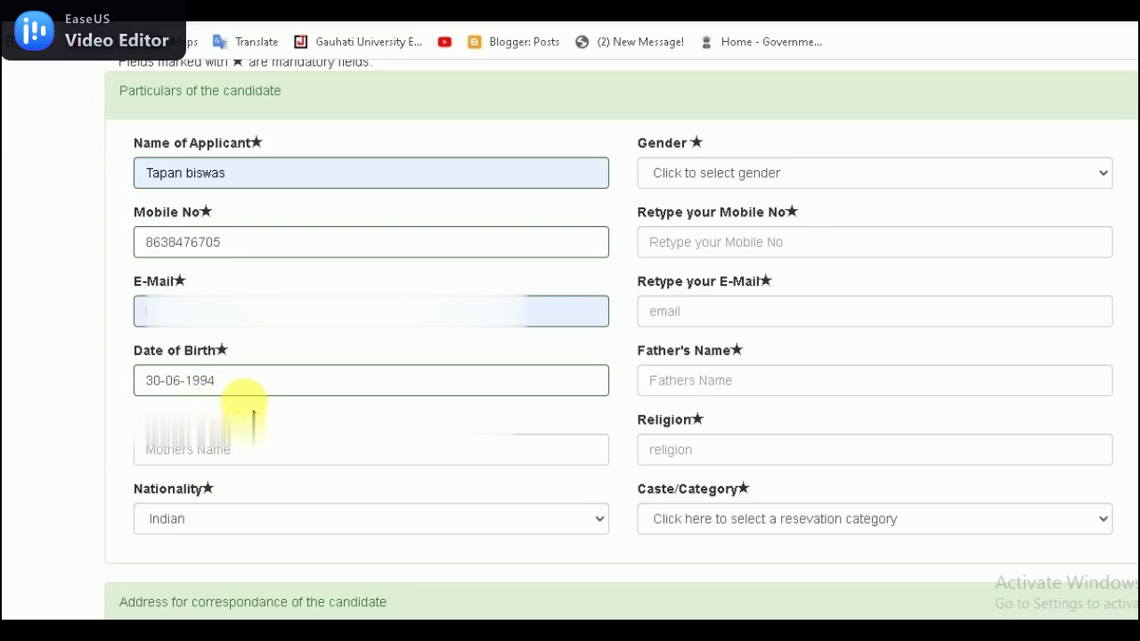
click(206, 450)
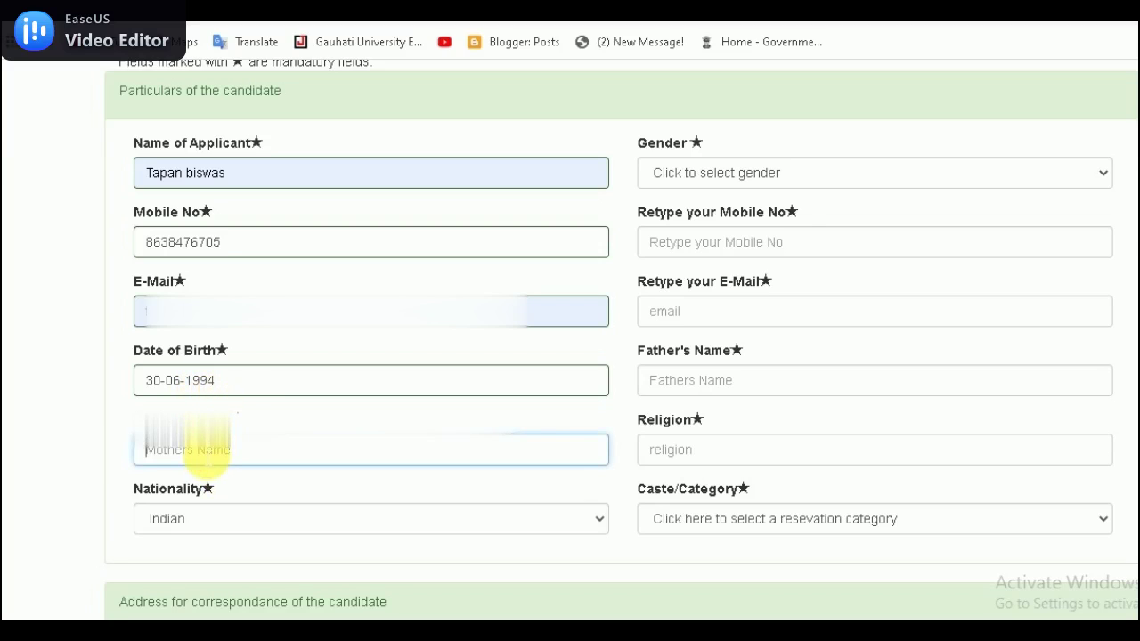
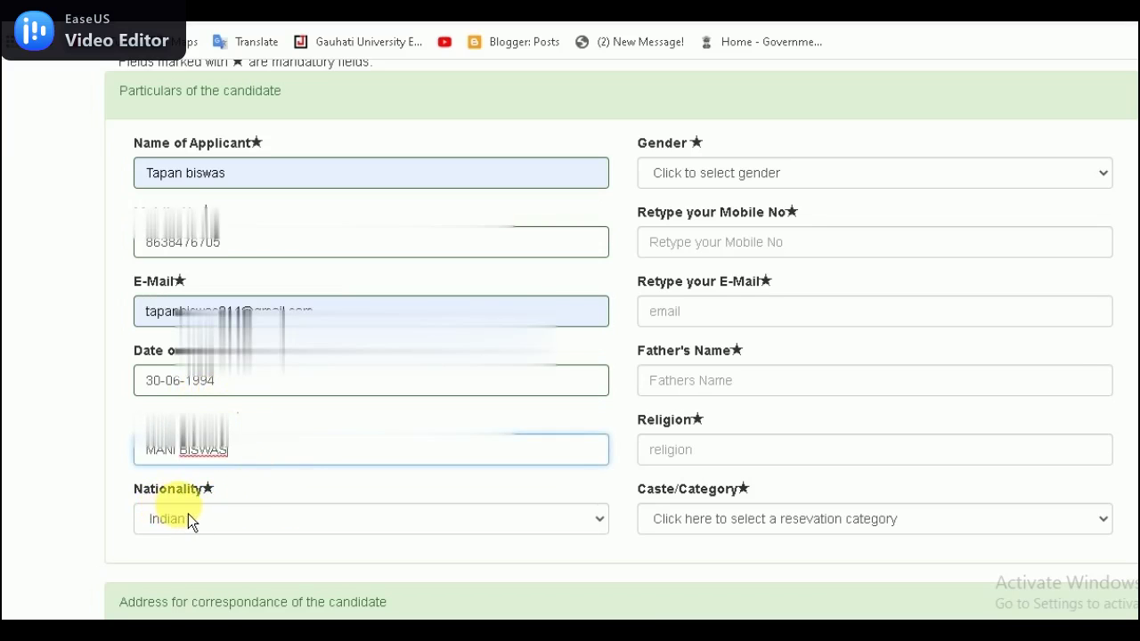
click(236, 526)
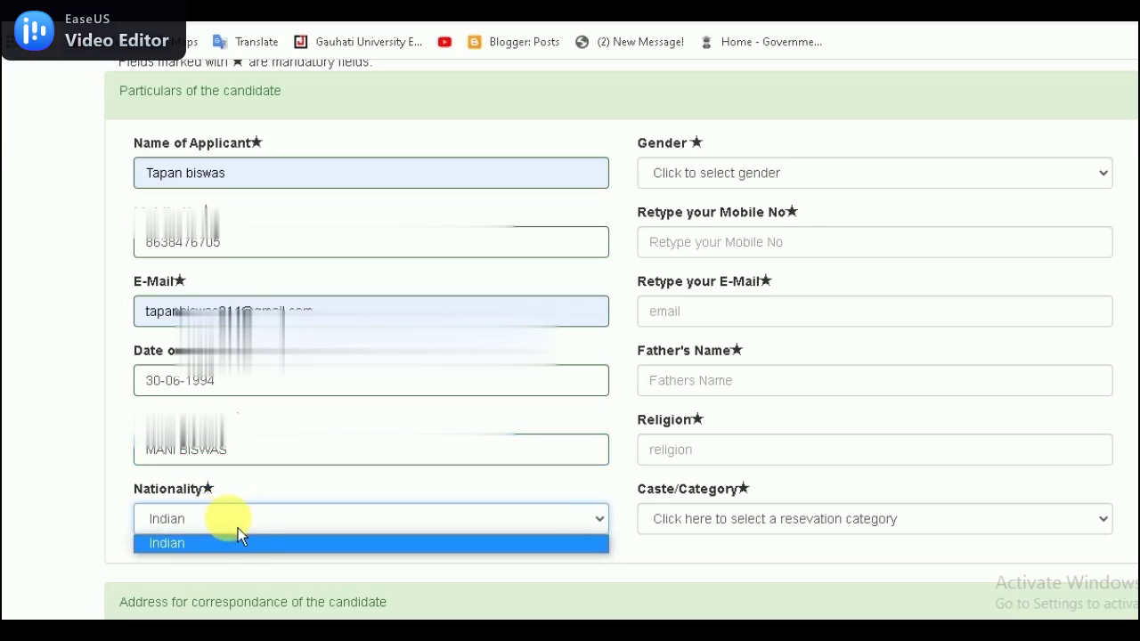
click(242, 545)
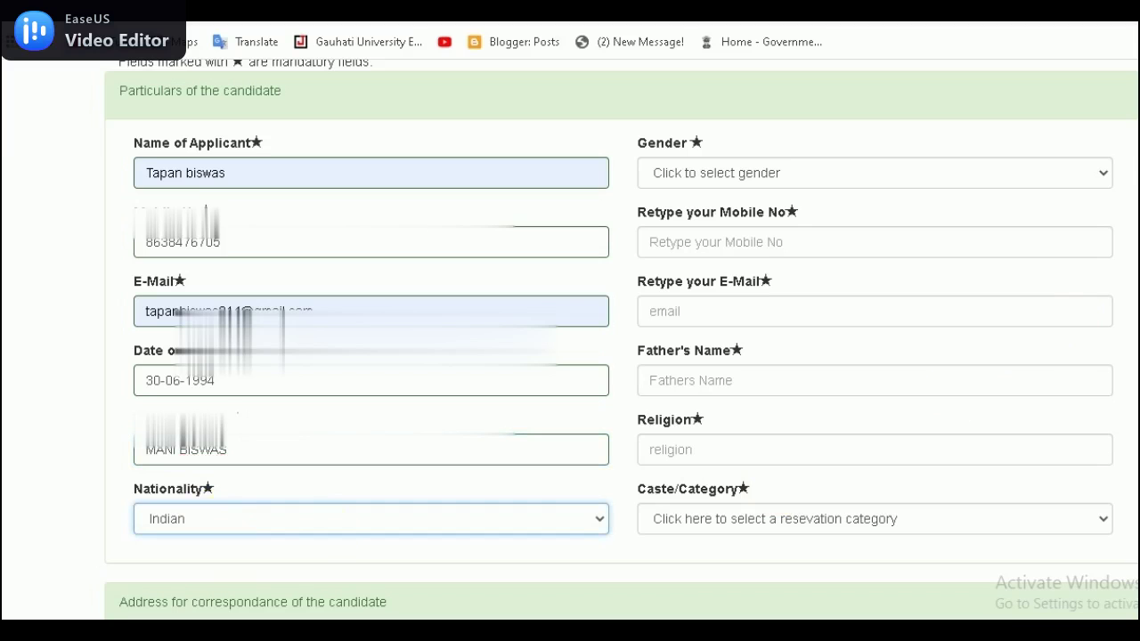
scroll(681, 221, up, 1)
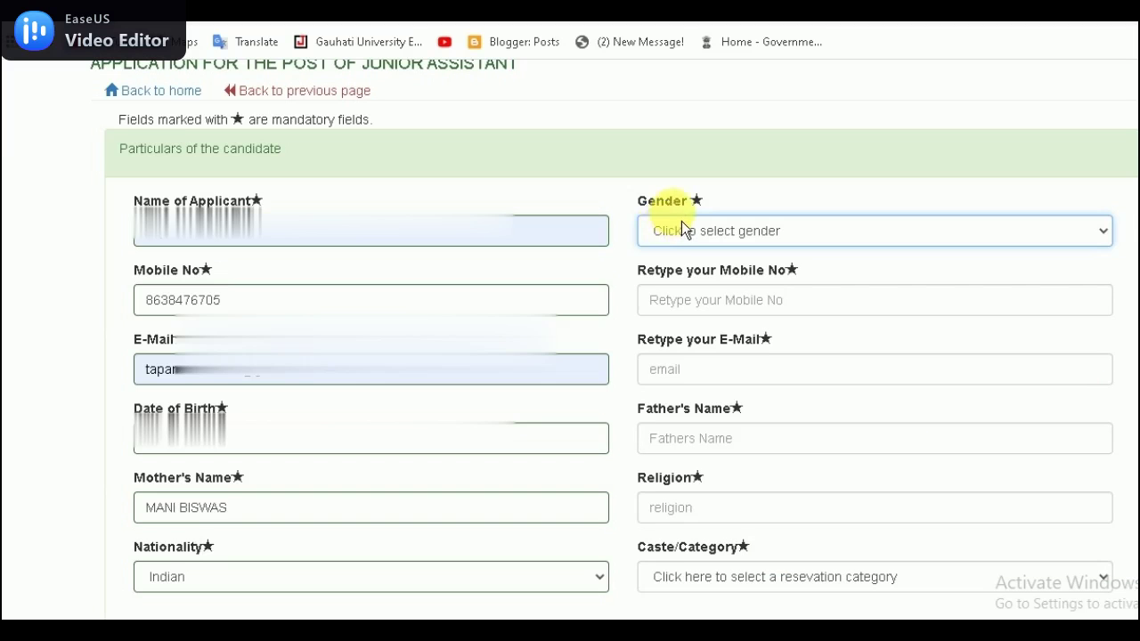
Step: Set gender to Male and re-enter the mobile number and e-mail address to confirm them
click(713, 231)
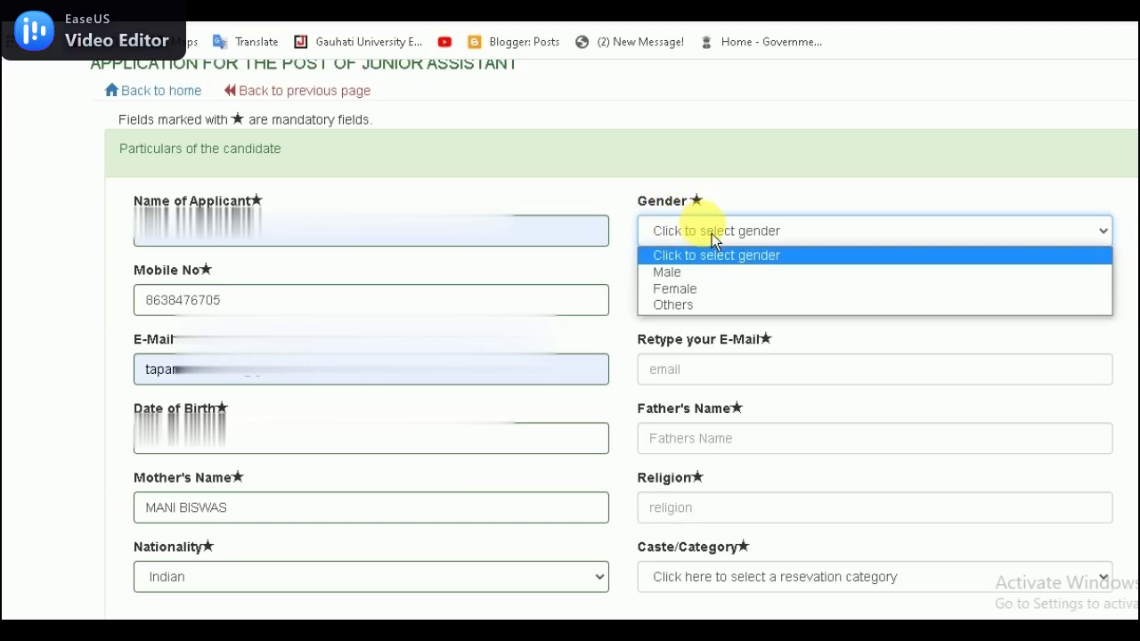
click(695, 279)
click(694, 300)
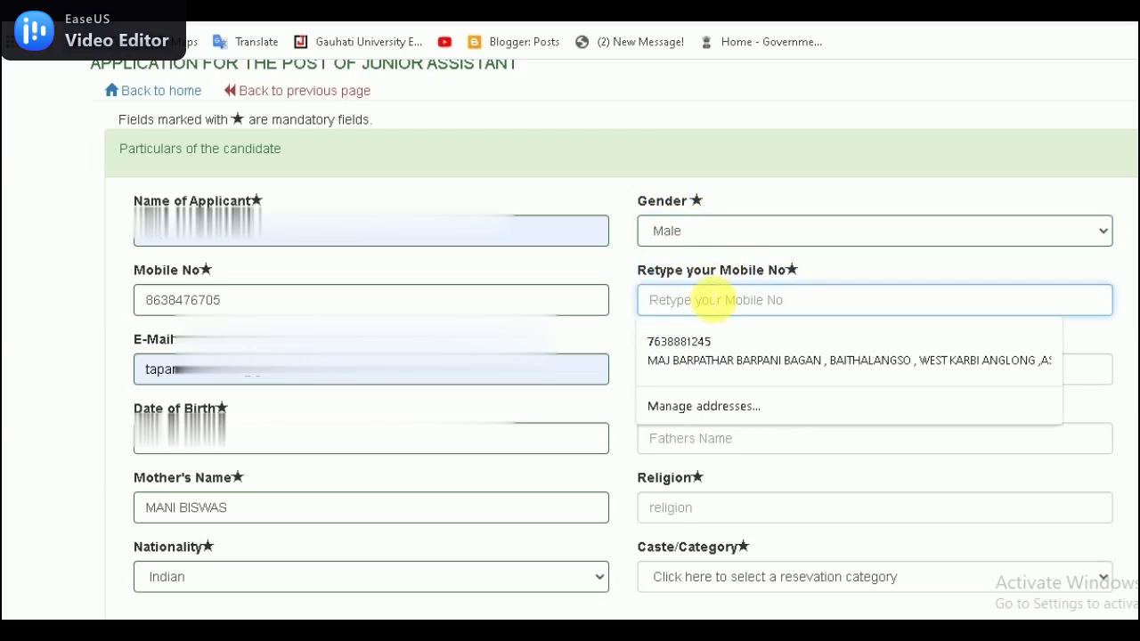
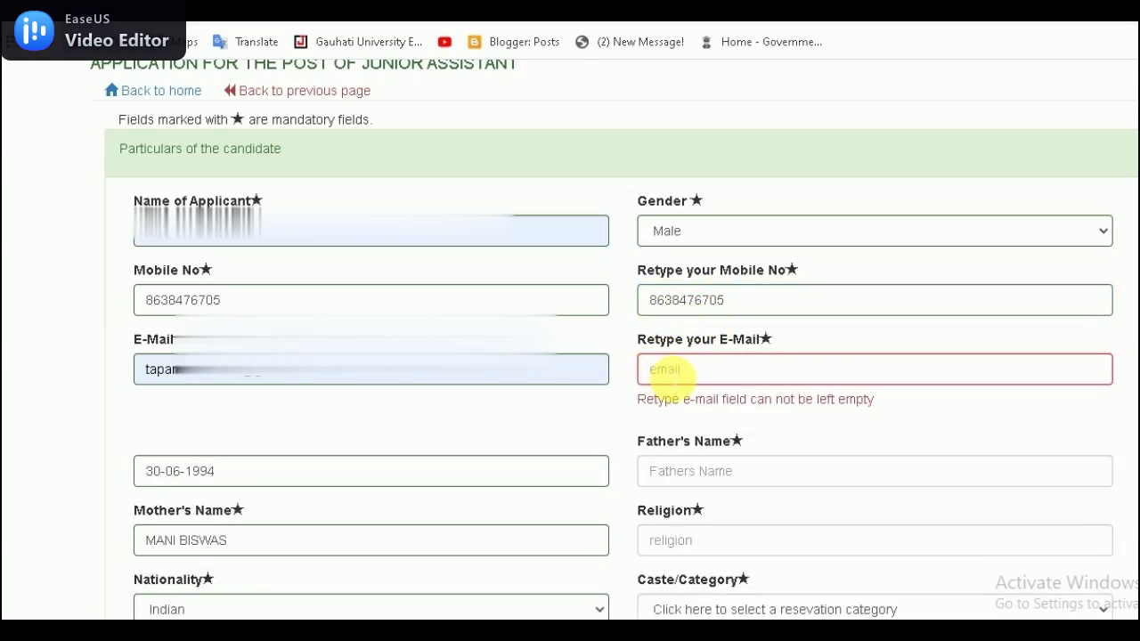
click(665, 376)
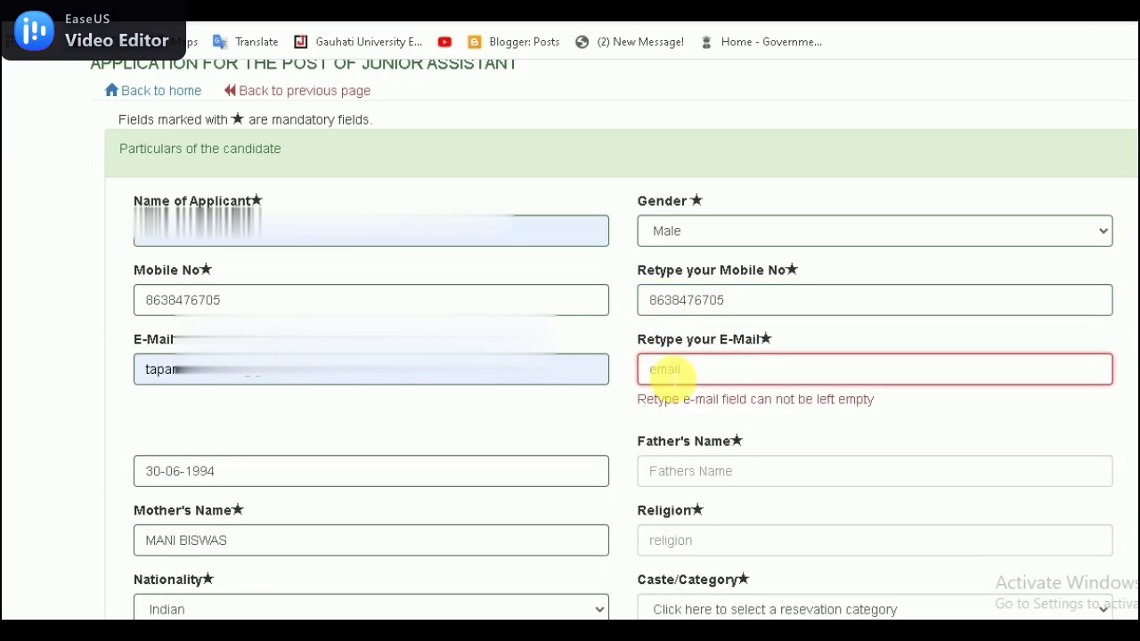
key(ctrl+v)
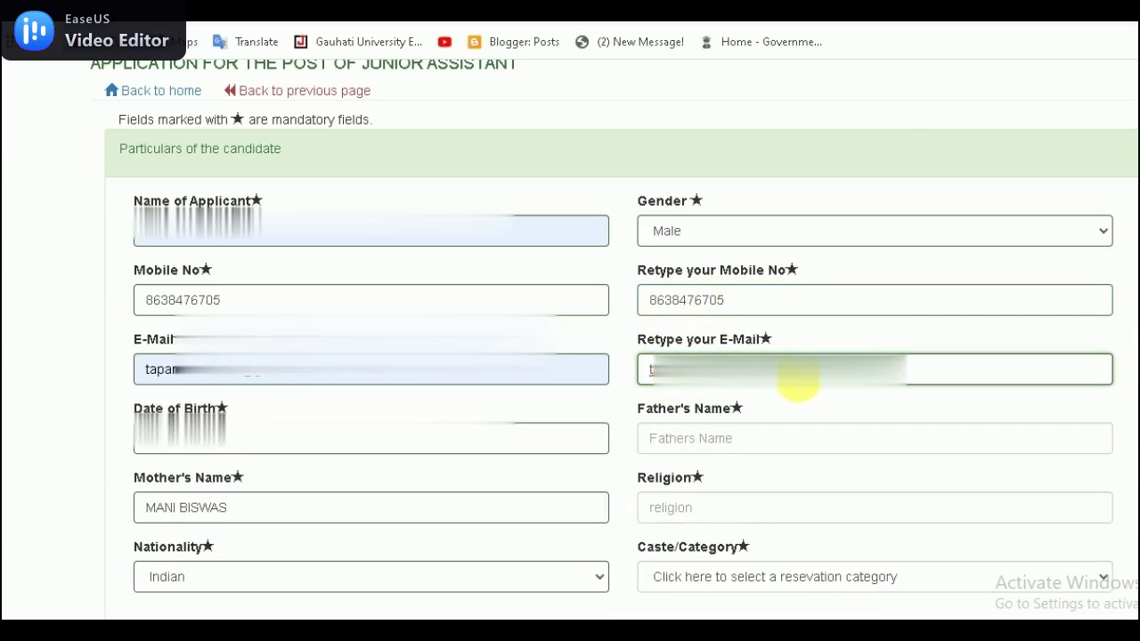
Step: Enter the father's name, religion 'hindu' and caste category SC
click(690, 438)
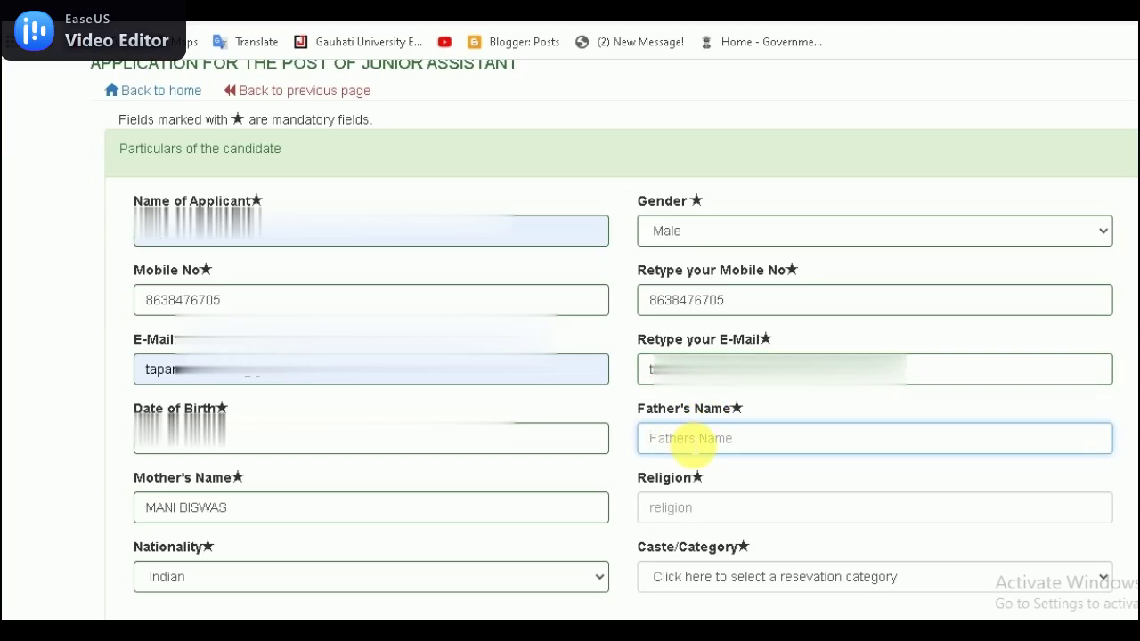
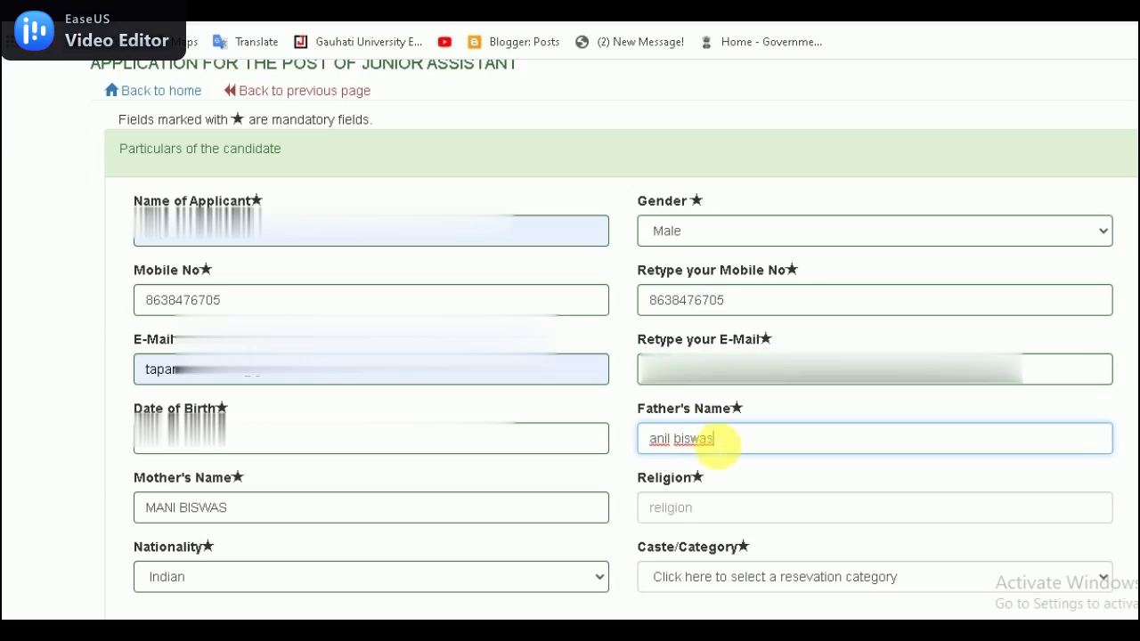
click(688, 515)
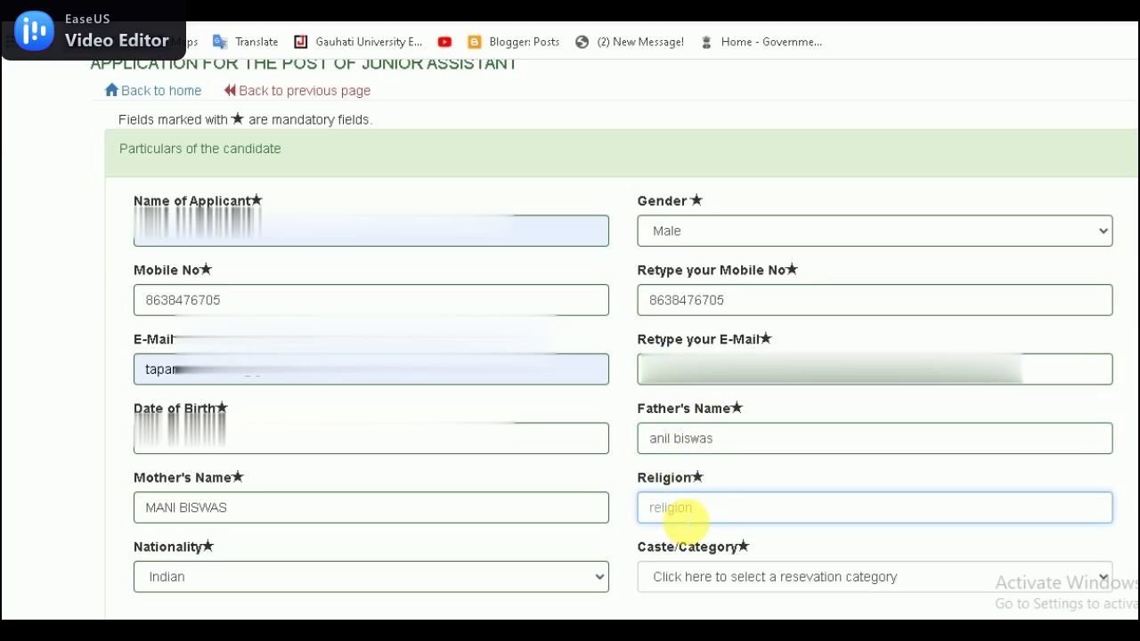
text(hindu)
scroll(935, 357, down, 2)
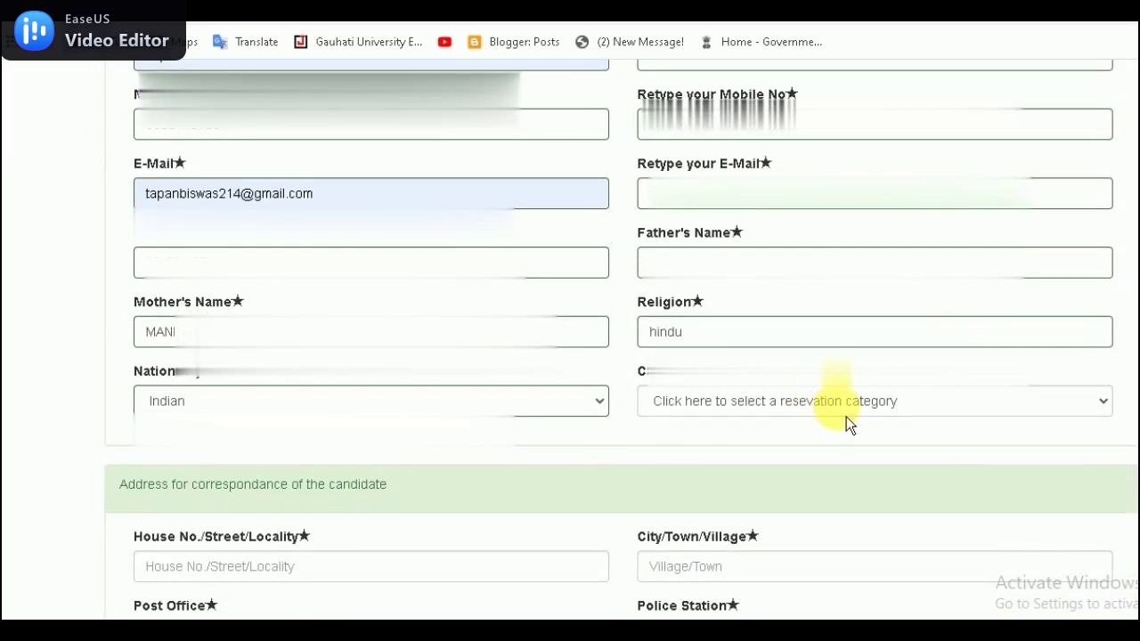
click(846, 415)
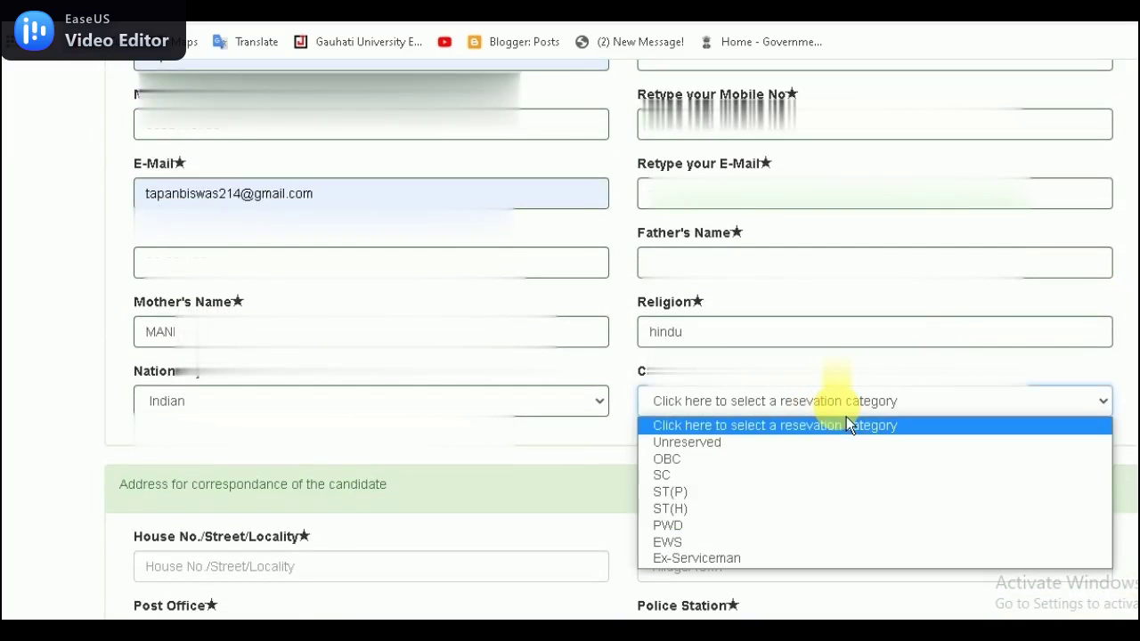
click(722, 485)
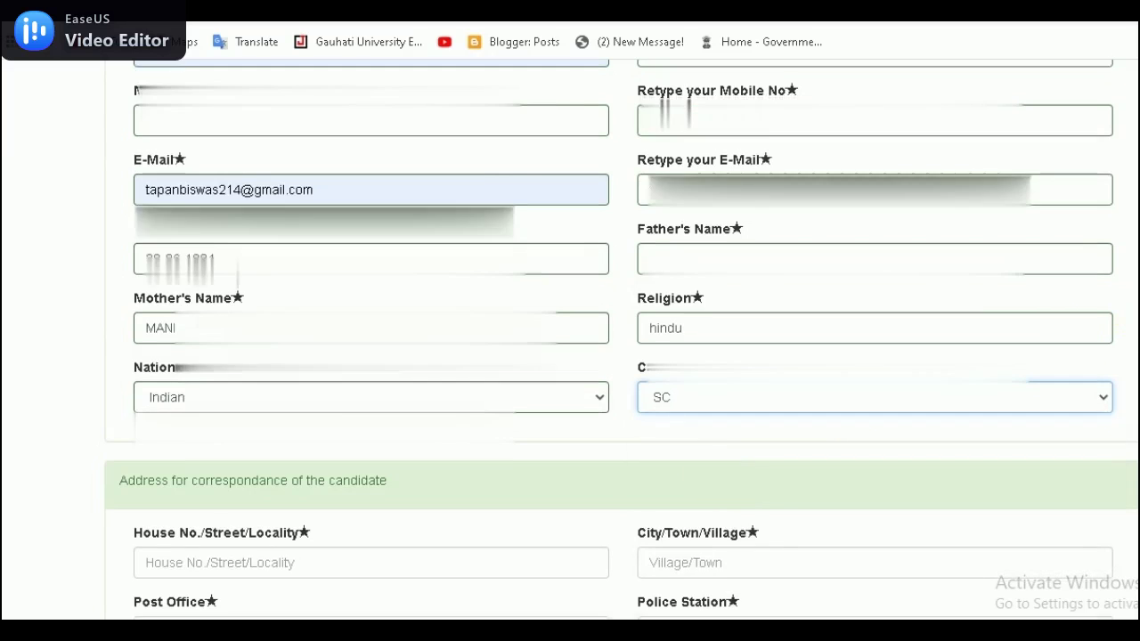
Step: Enter the house number, post office, district and state Assam, fixing the state's misspelling
scroll(621, 336, down, 4)
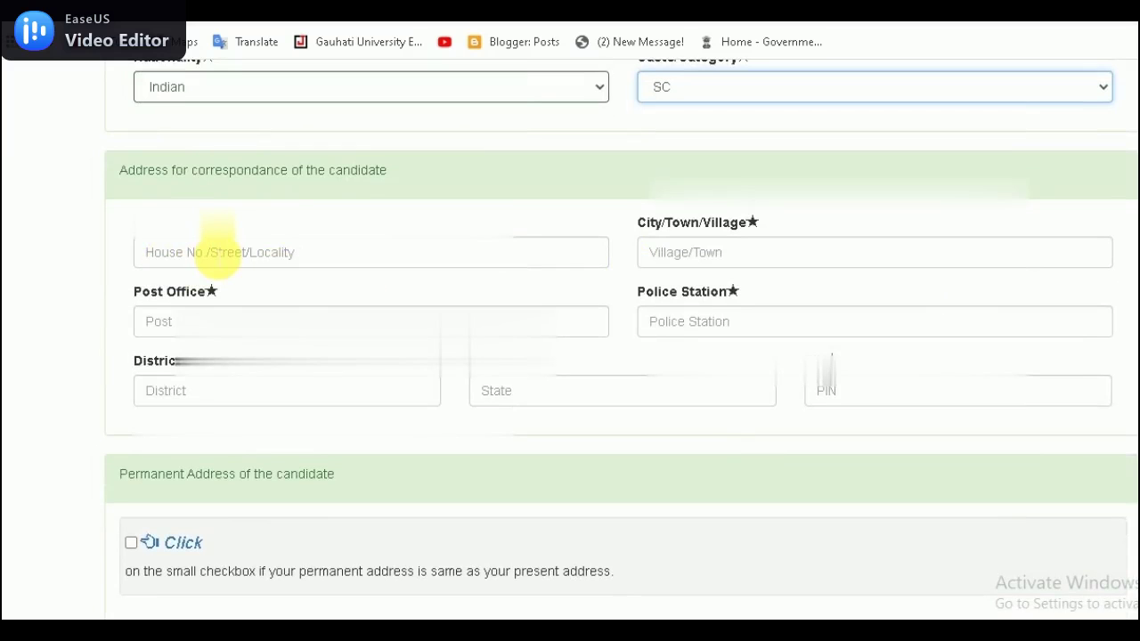
click(214, 253)
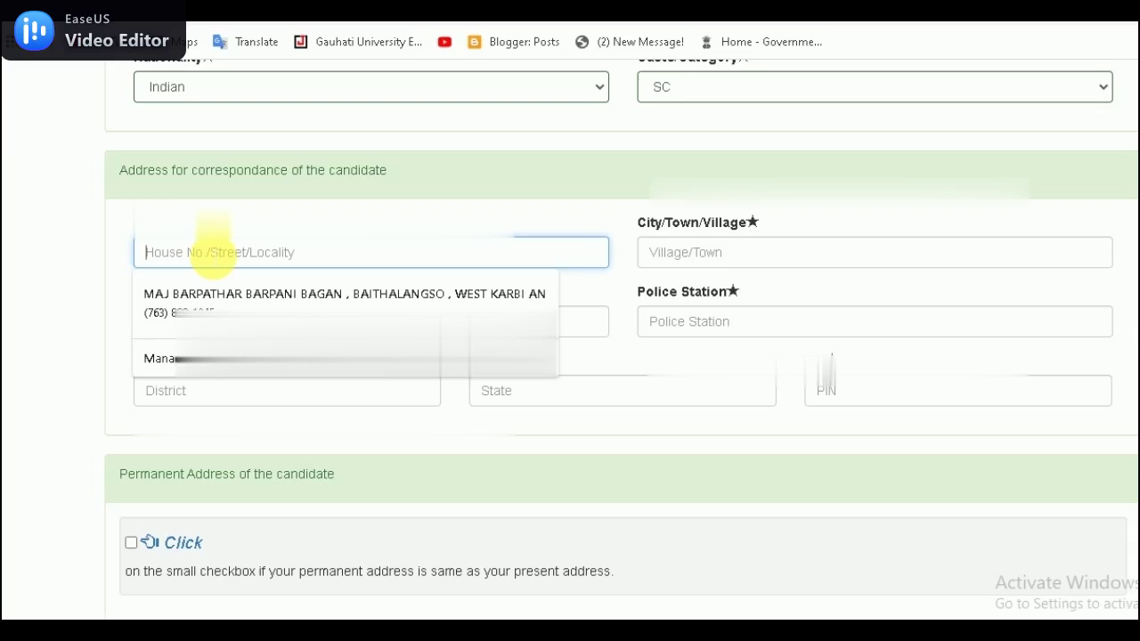
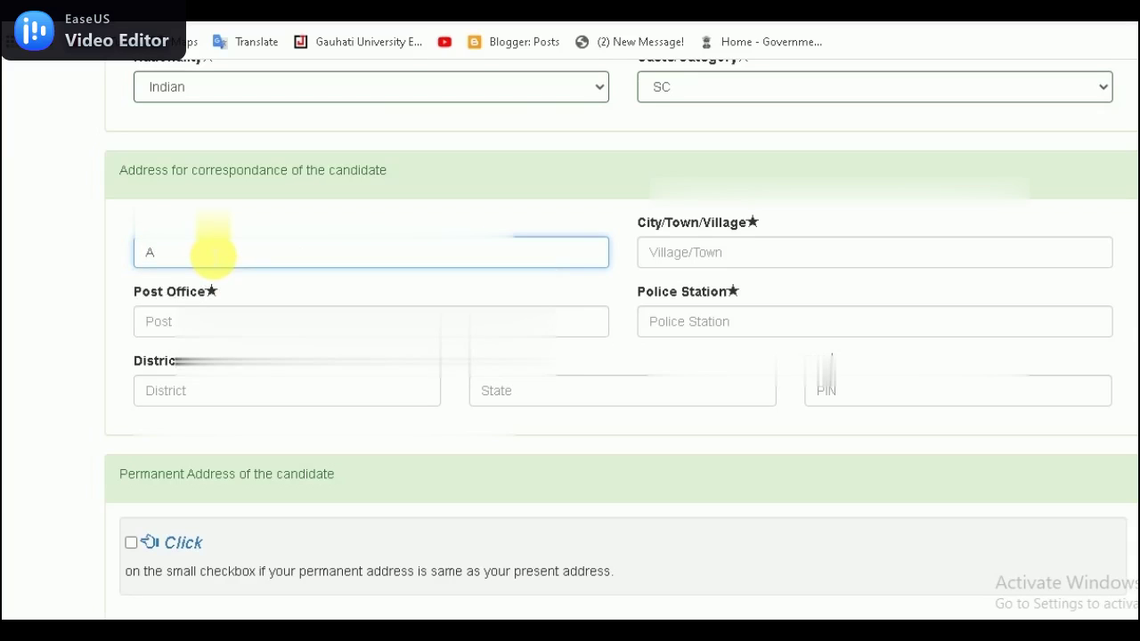
click(217, 322)
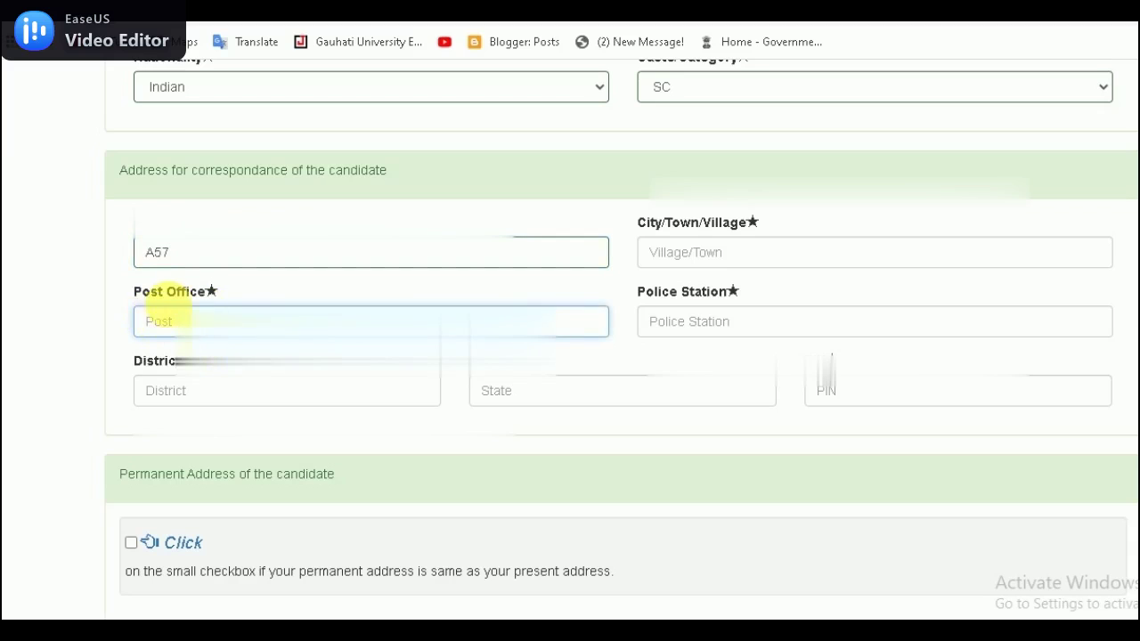
text(baith)
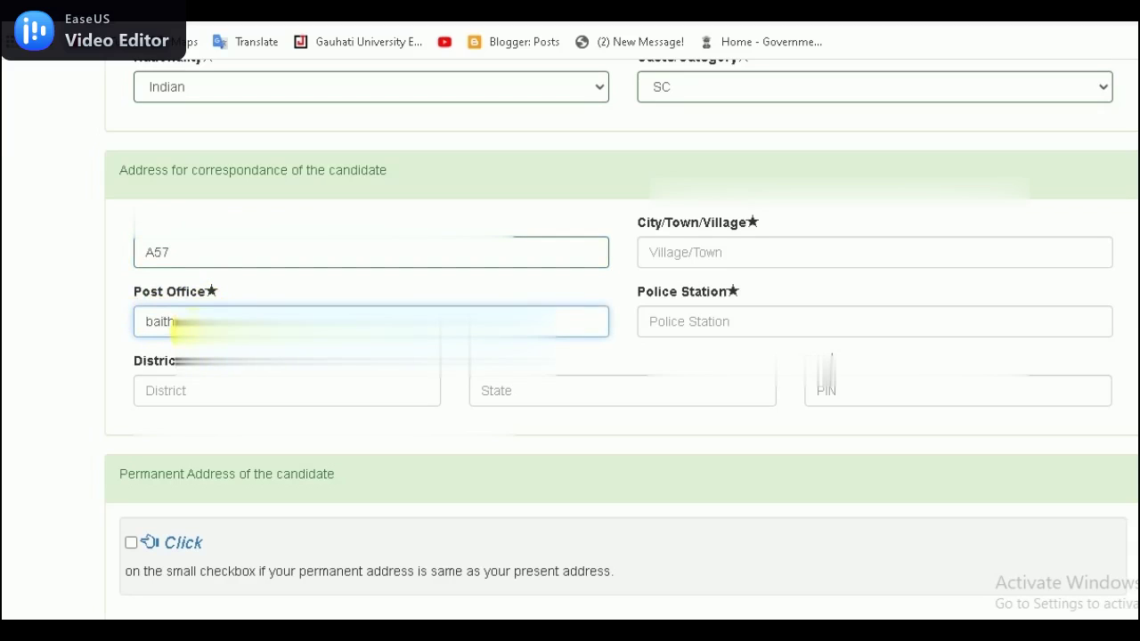
click(227, 392)
text(na)
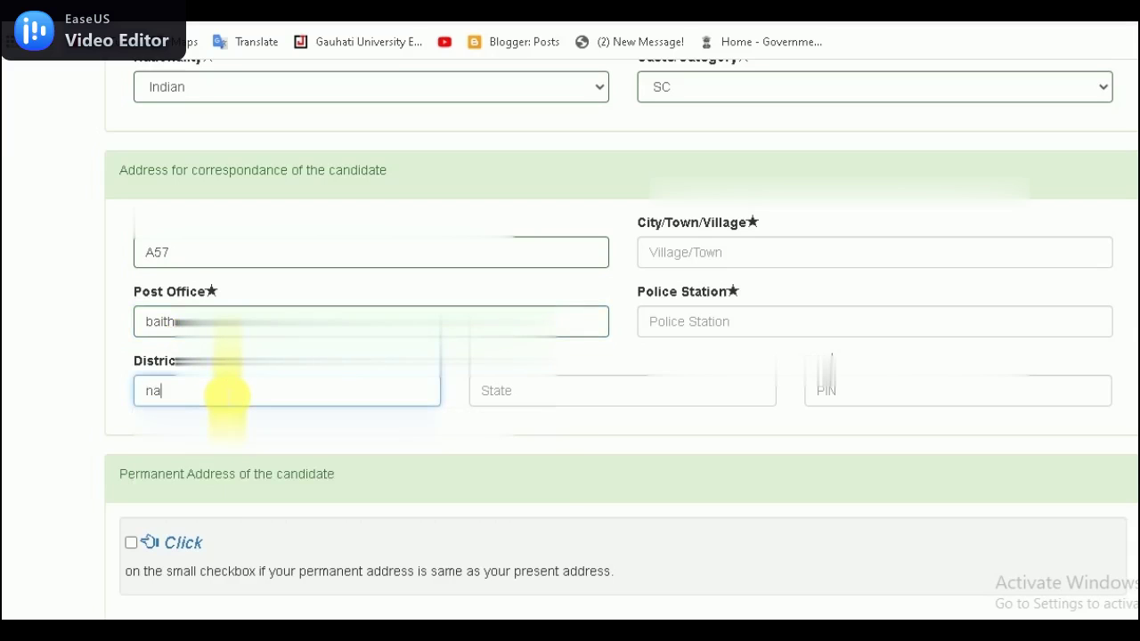
text(gaon)
click(297, 425)
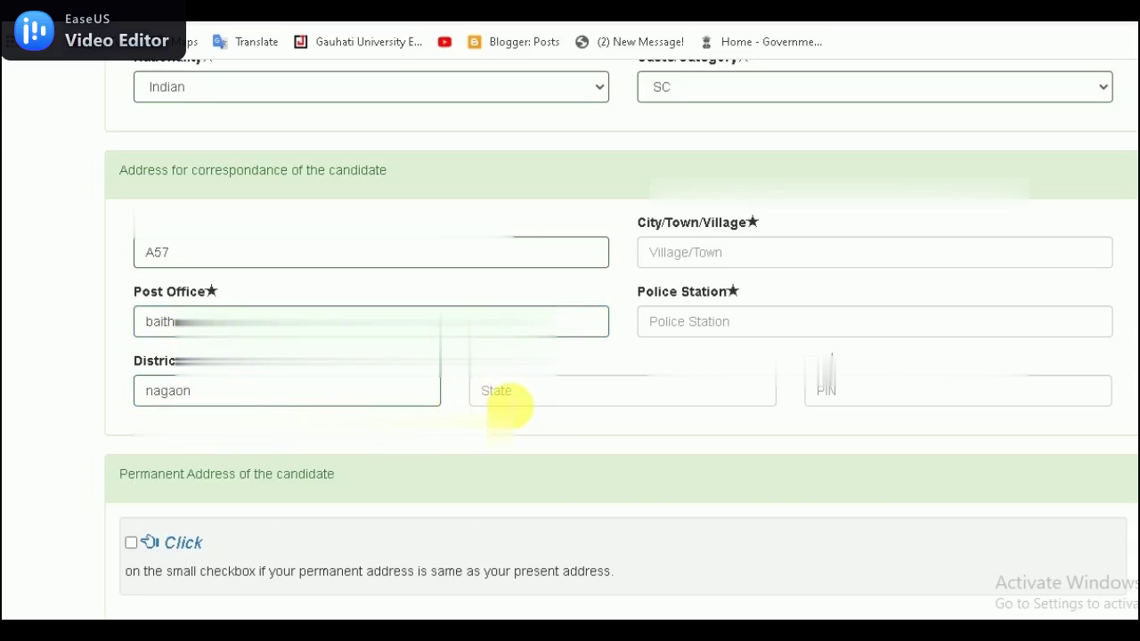
click(506, 392)
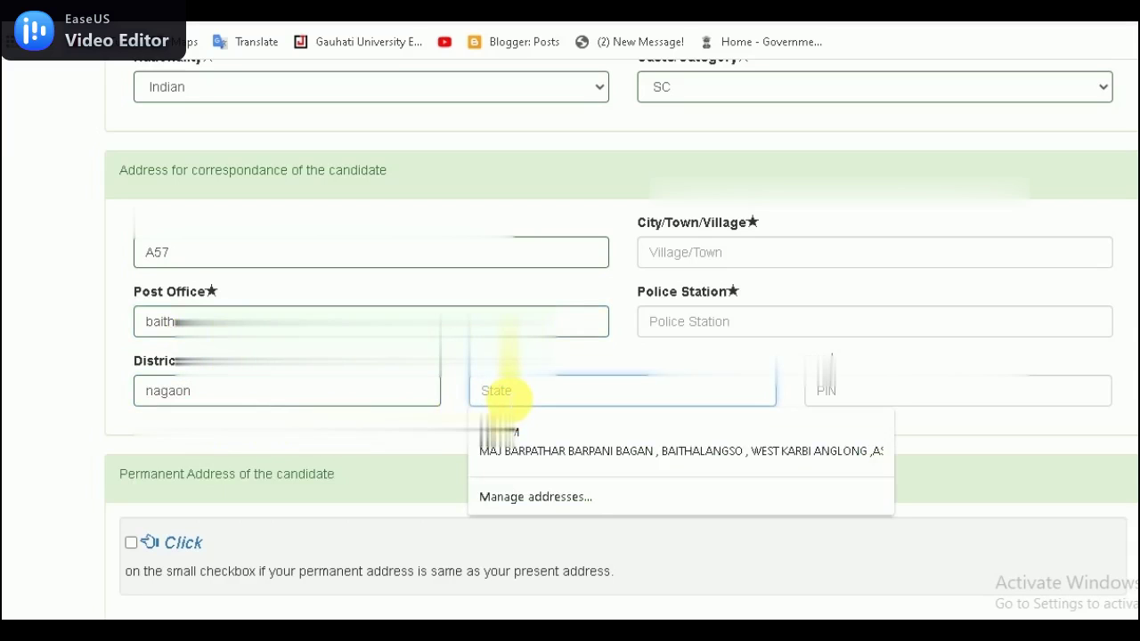
text(asssa)
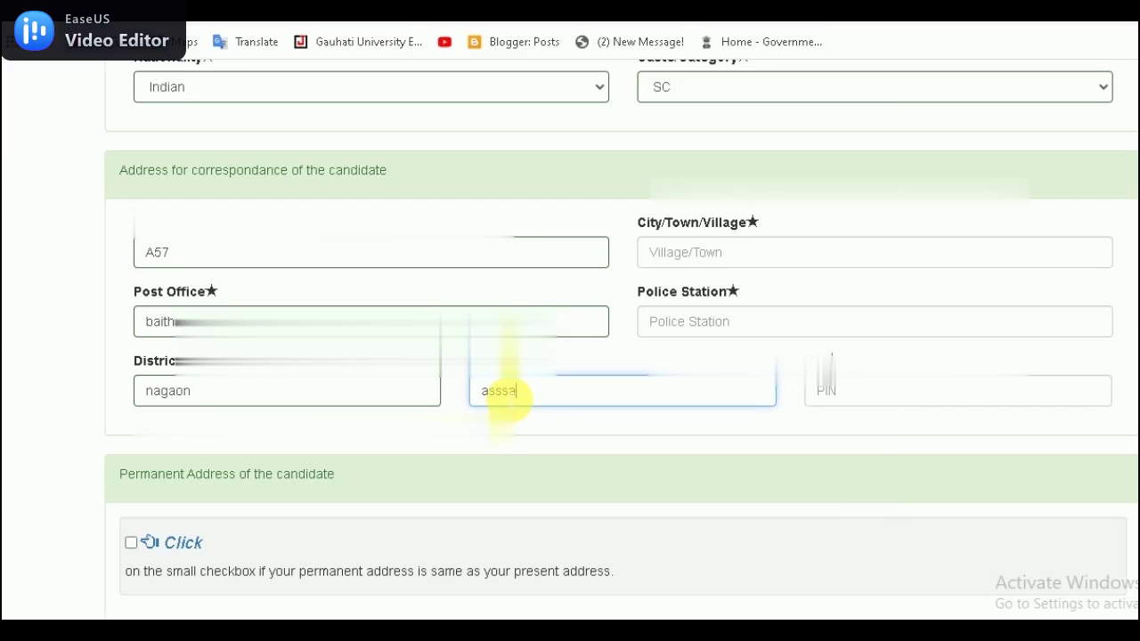
key(BackSpace)
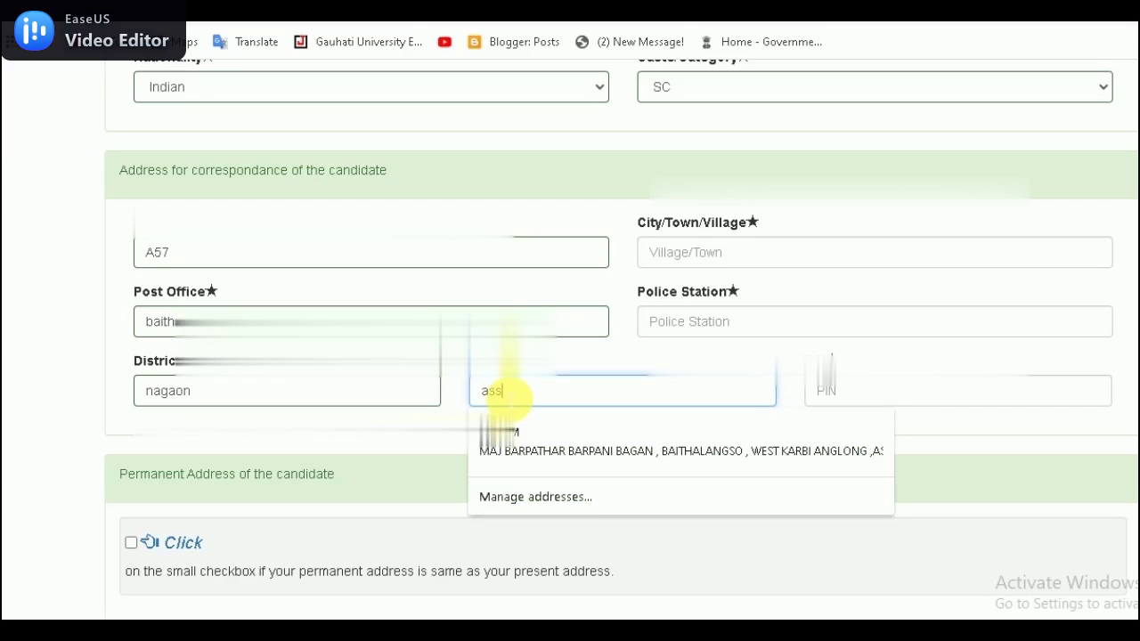
key(BackSpace)
text(am)
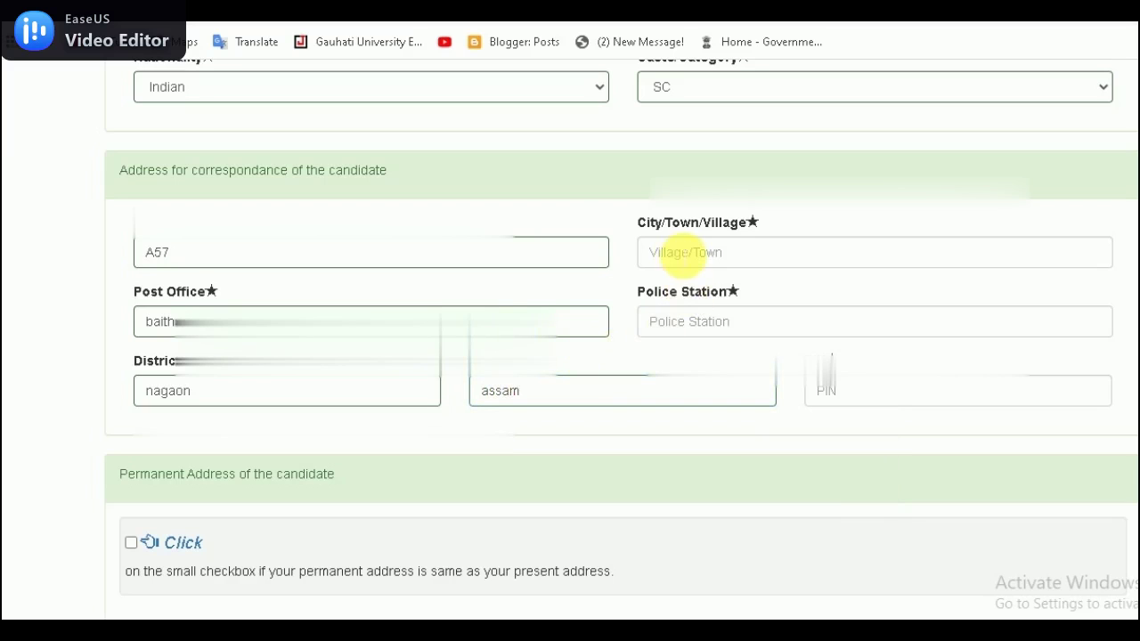
Step: Enter the village, police station and PIN code, then dismiss the autofill suggestions
click(677, 252)
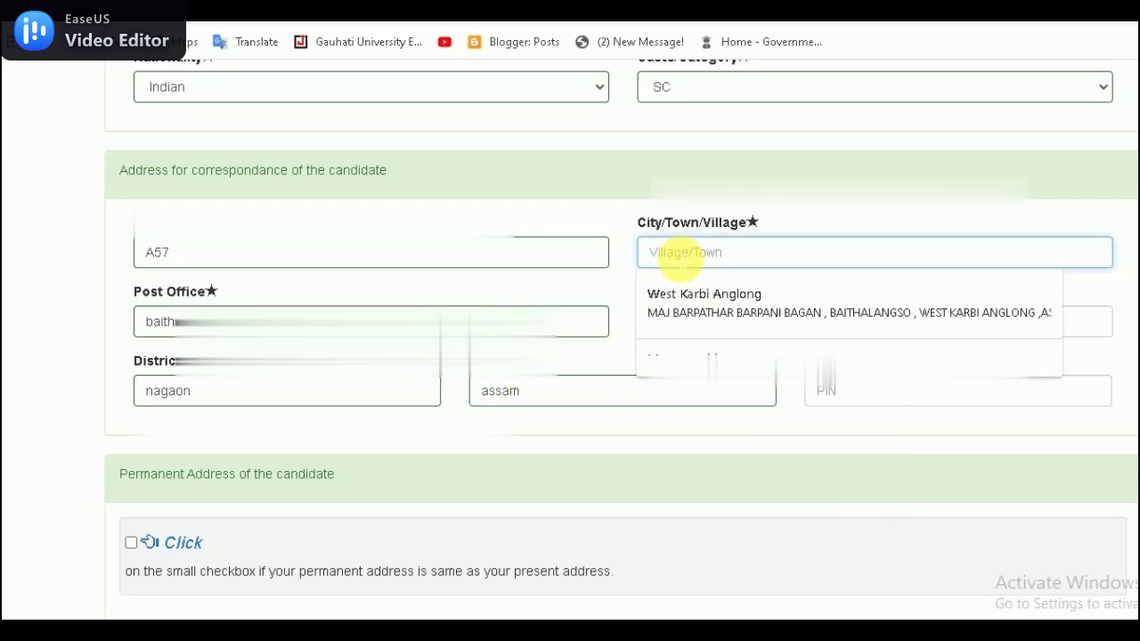
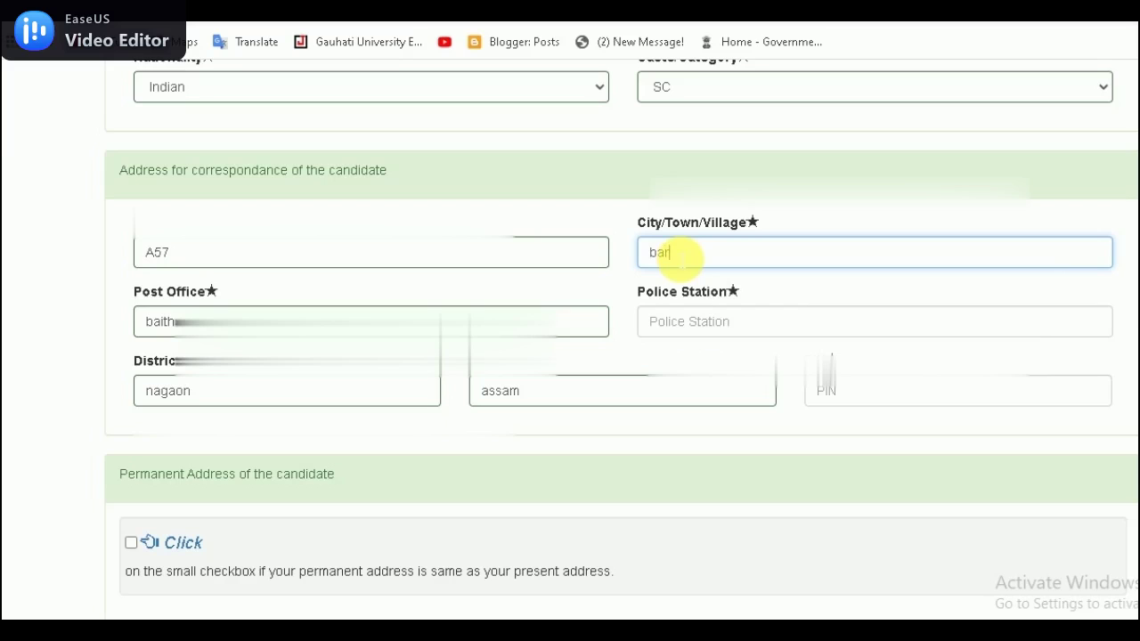
key(Home)
key(End)
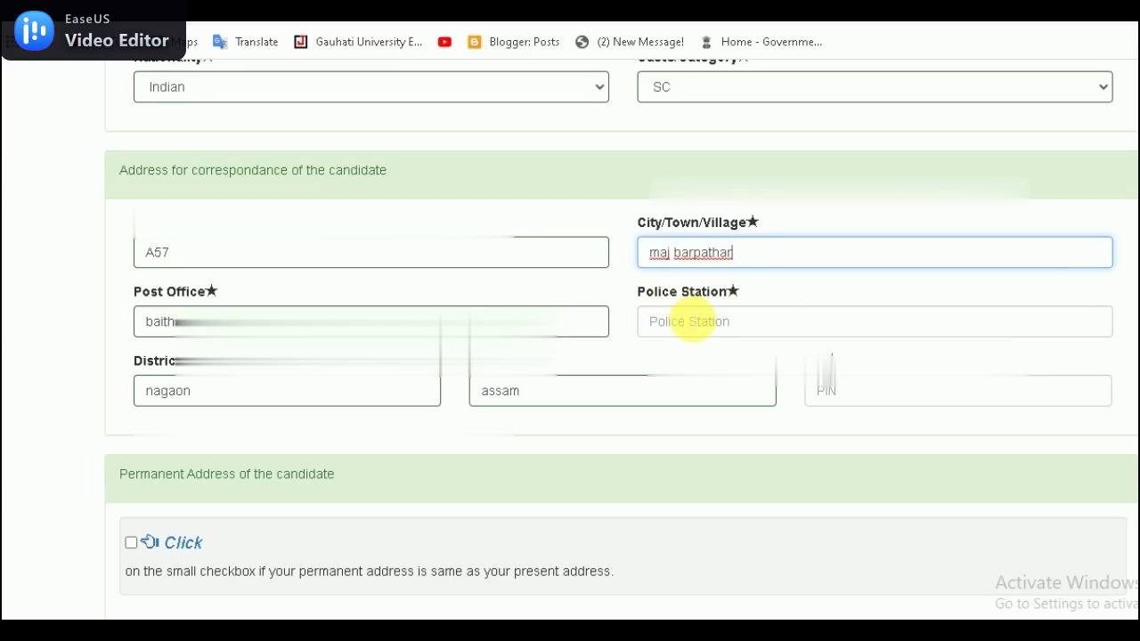
click(688, 322)
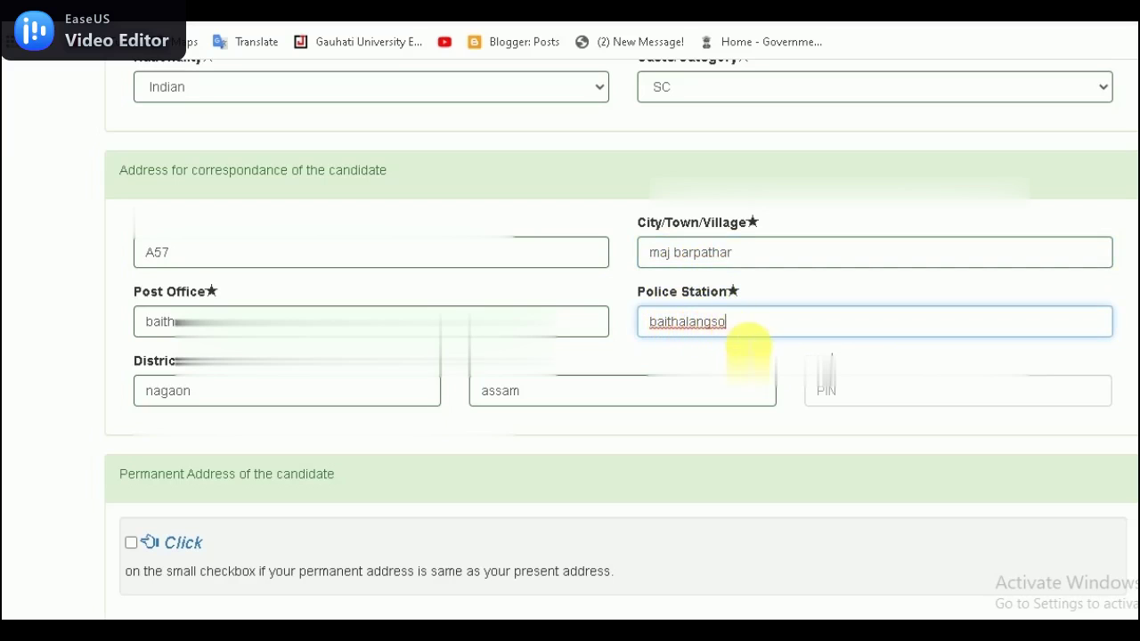
click(851, 390)
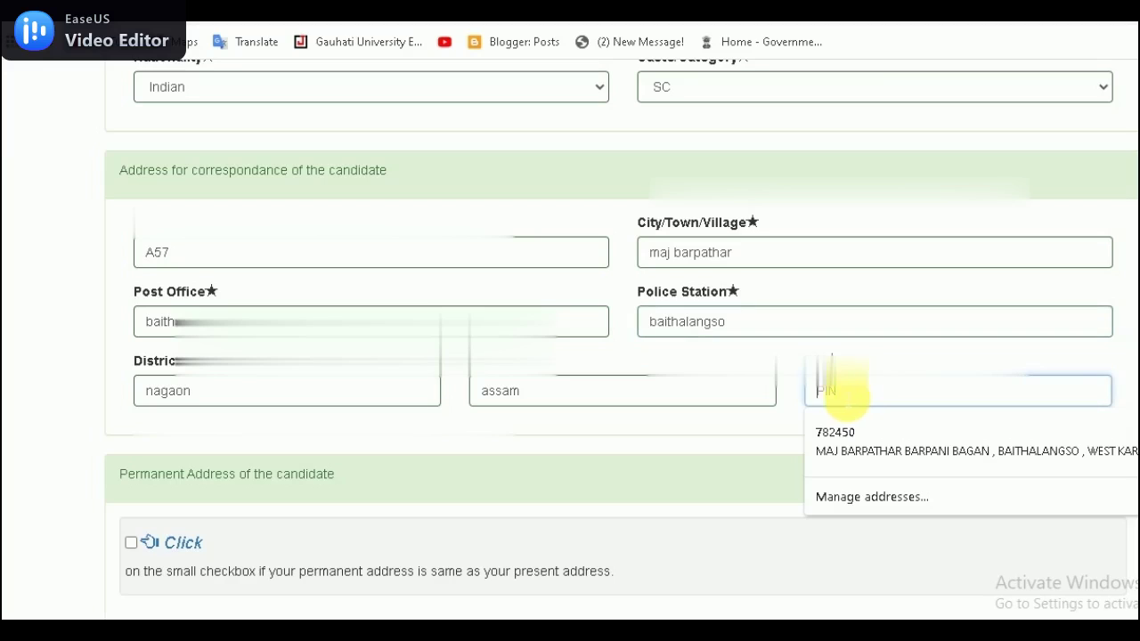
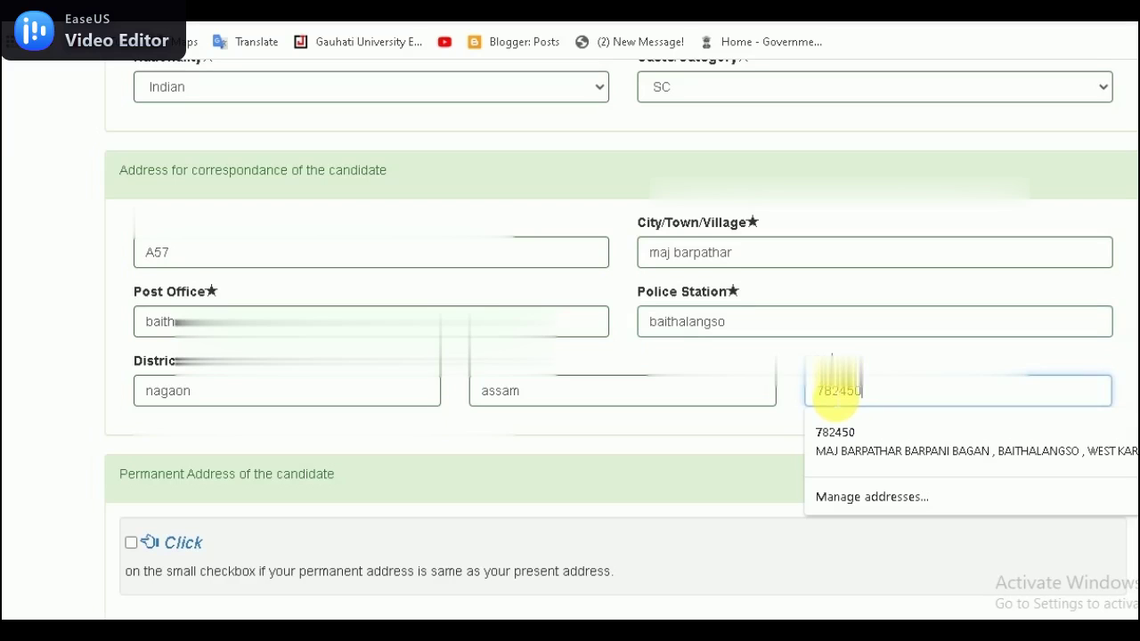
click(760, 443)
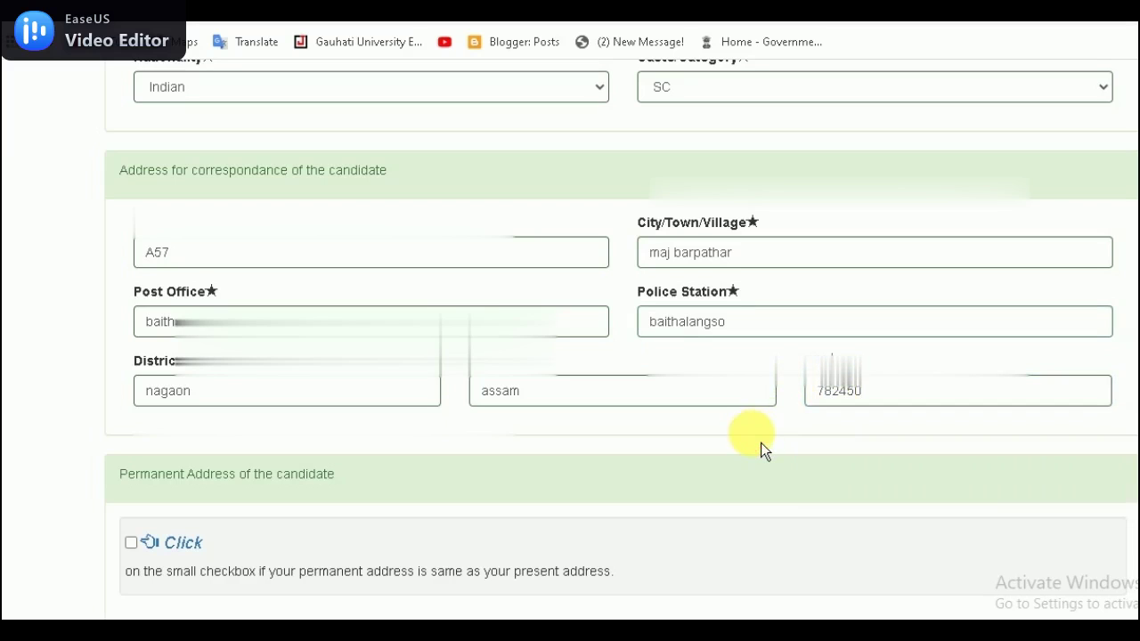
Step: Copy the correspondence address into the permanent address and choose Assamese for the language test
scroll(570, 356, down, 3)
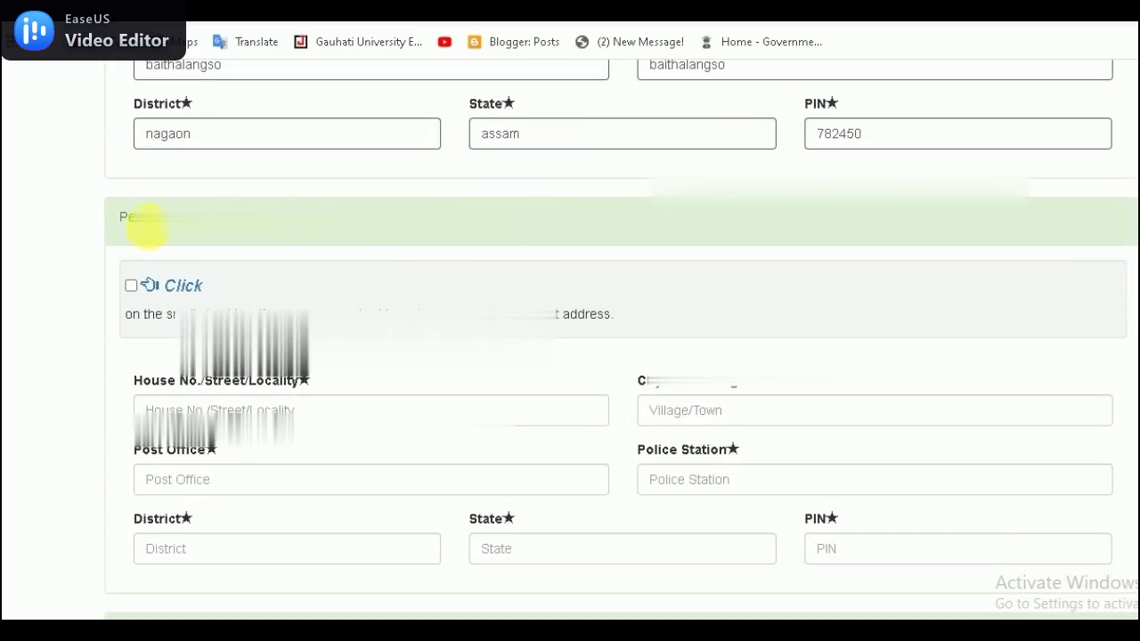
click(131, 286)
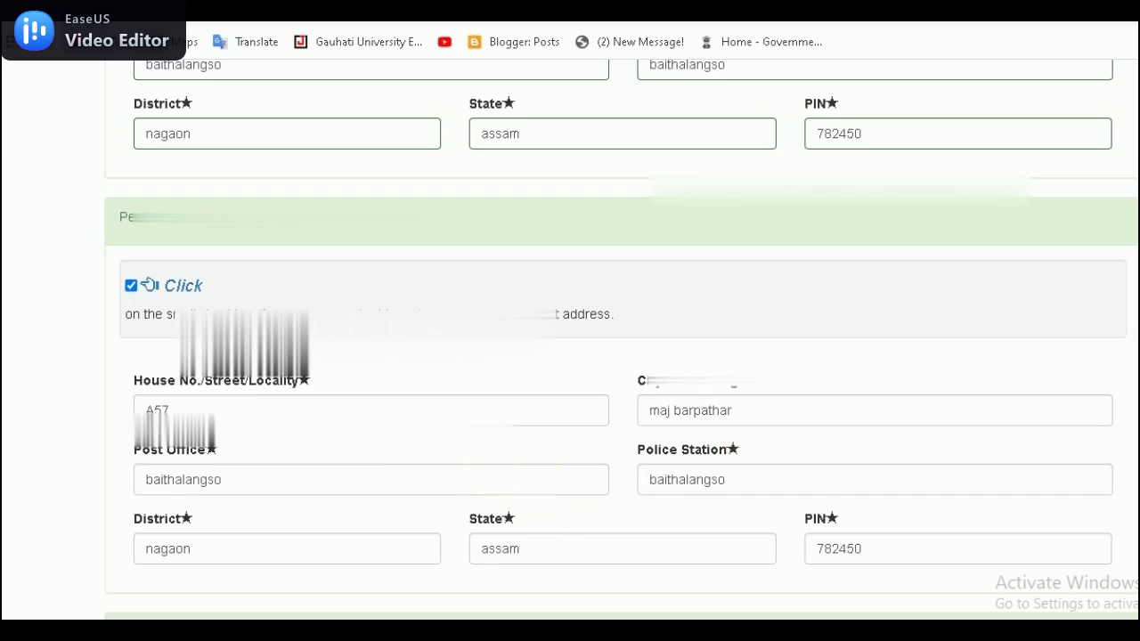
scroll(570, 338, down, 5)
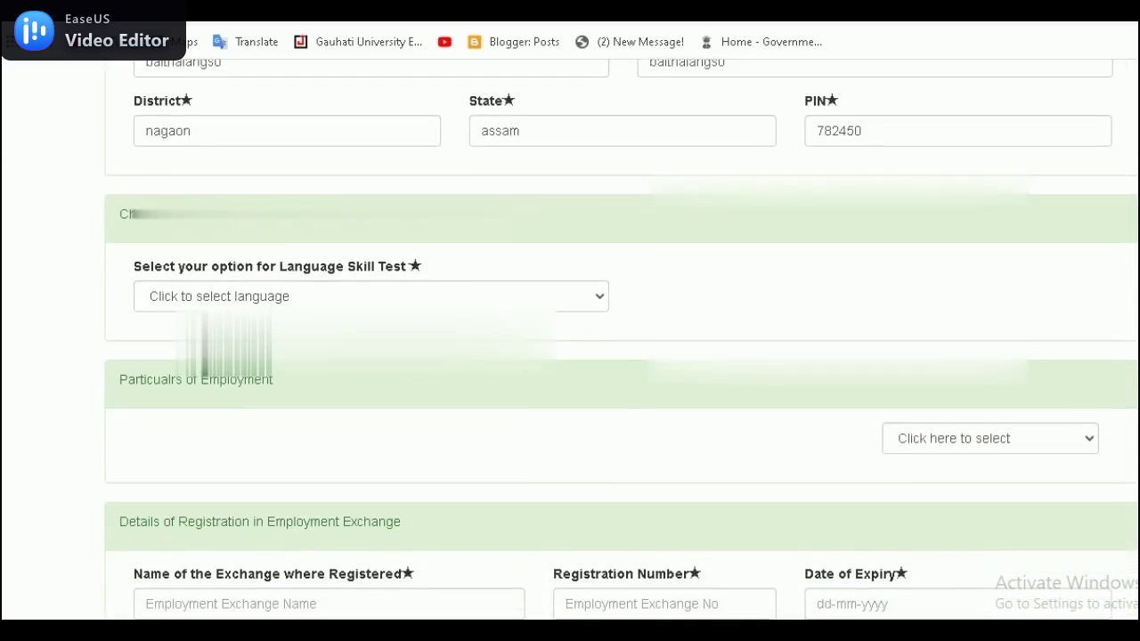
click(552, 299)
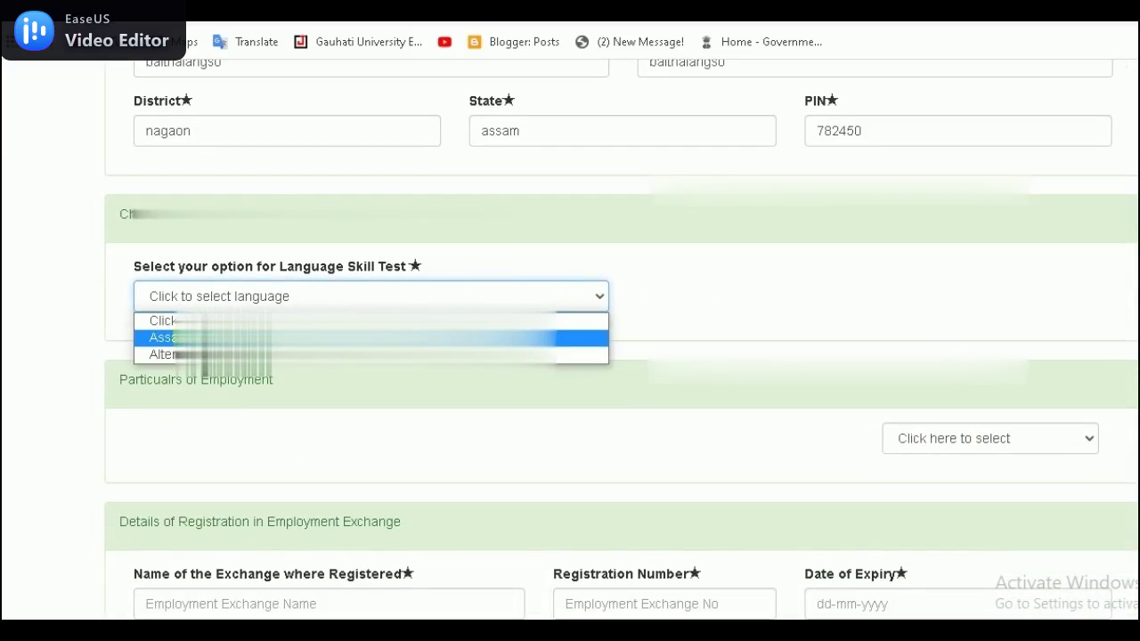
click(196, 338)
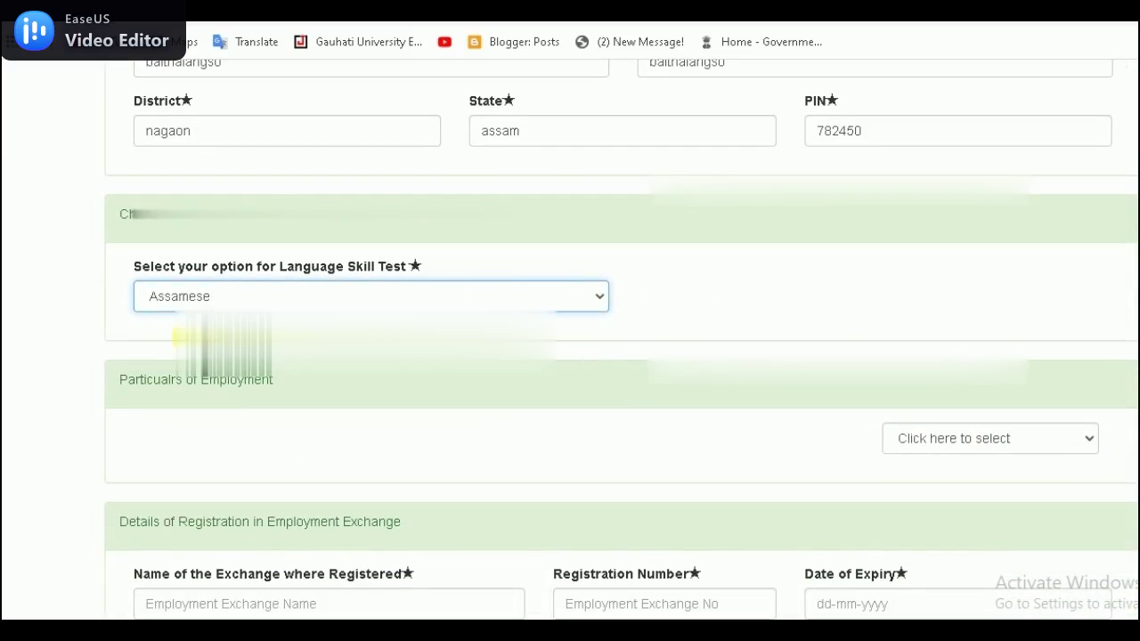
Step: Answer NO to 'Are you employed currently?'
click(977, 442)
click(933, 498)
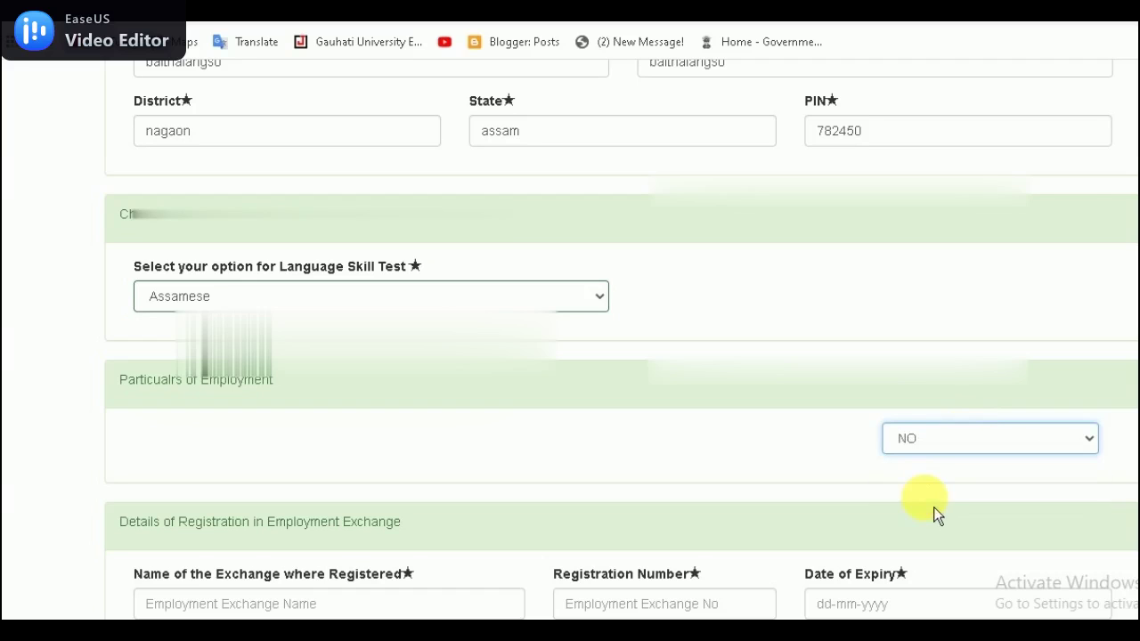
scroll(971, 432, down, 2)
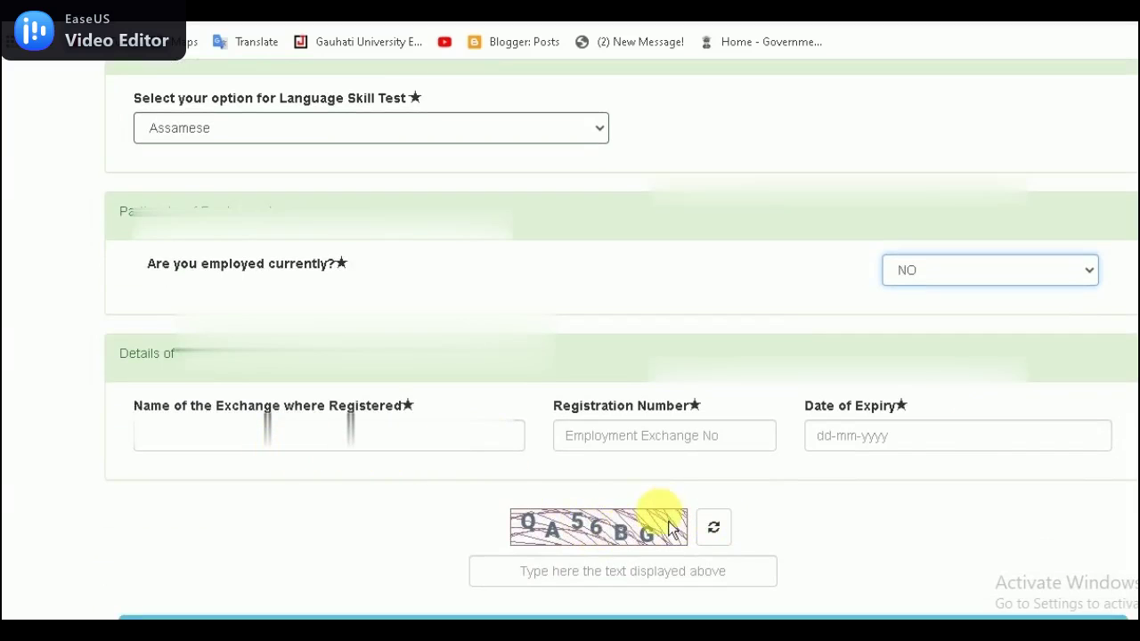
Step: Enter the captcha characters shown in the image and proceed to the next step
scroll(582, 536, down, 1)
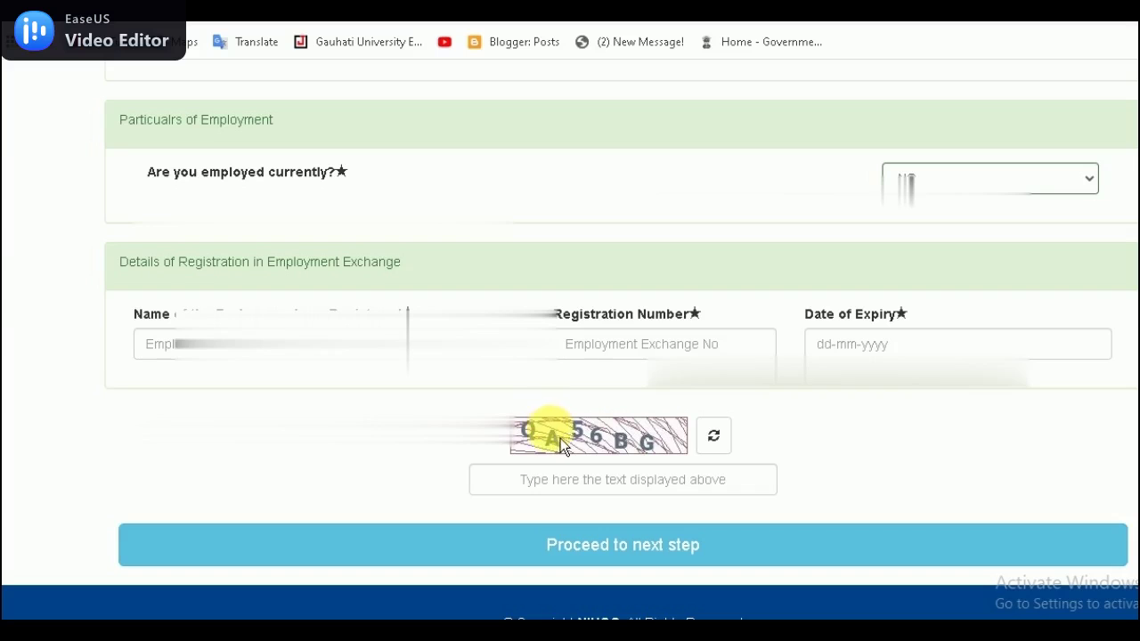
click(575, 481)
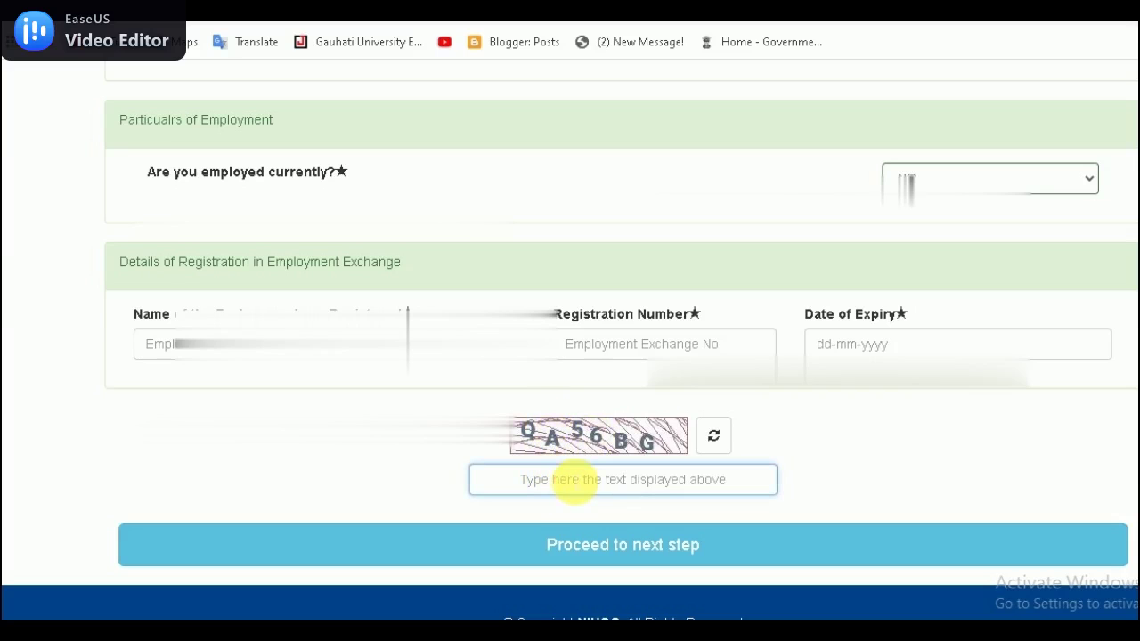
text(QA)
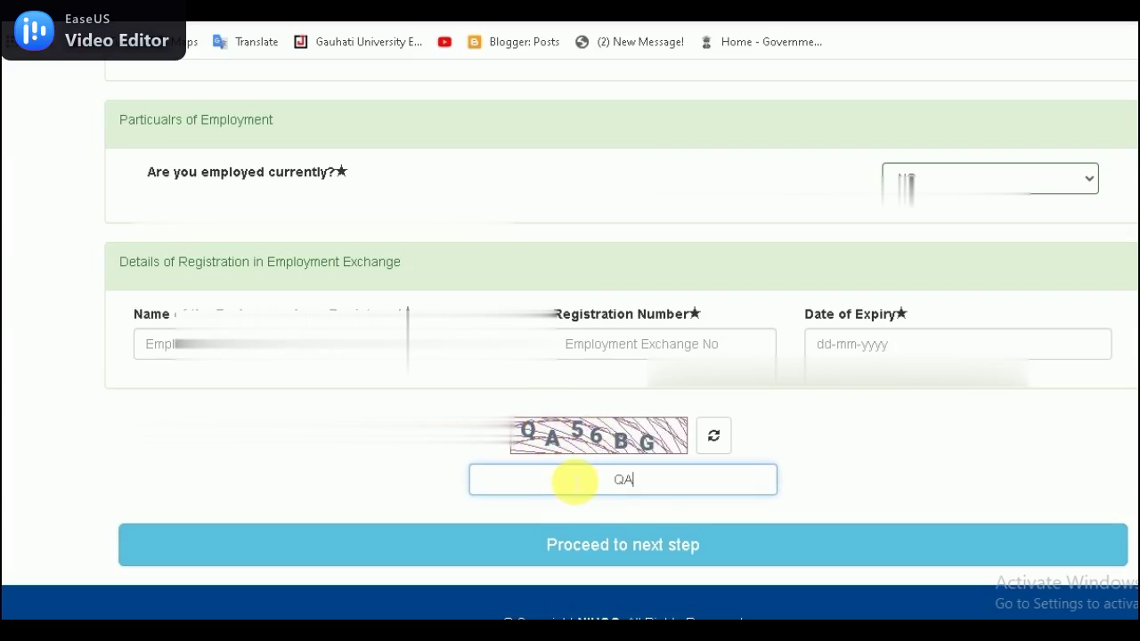
text(56BG)
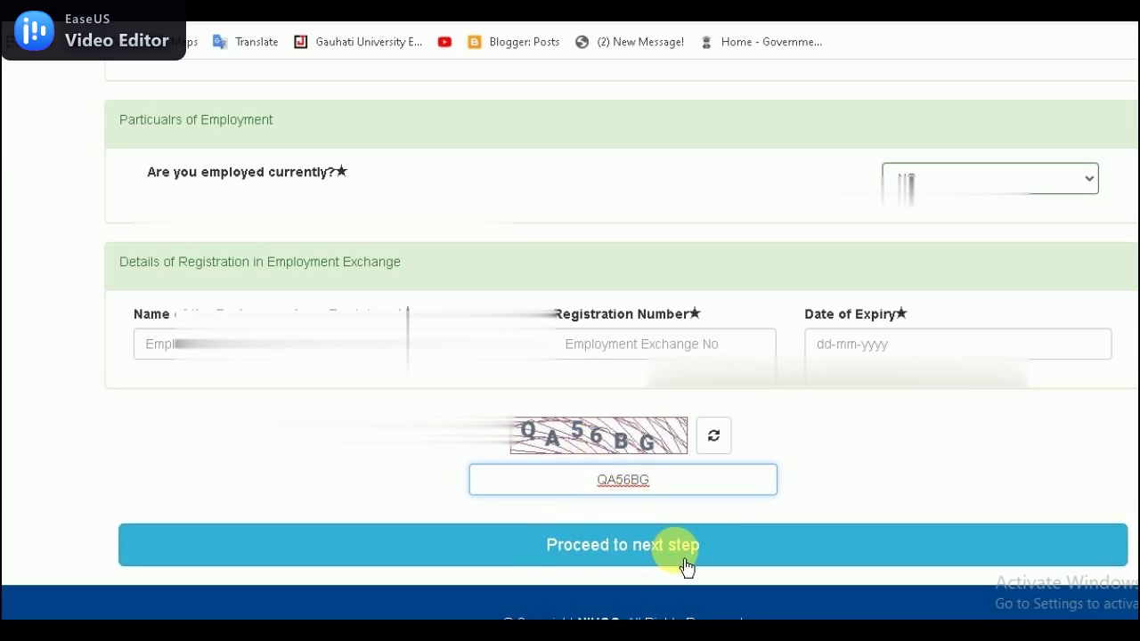
click(646, 566)
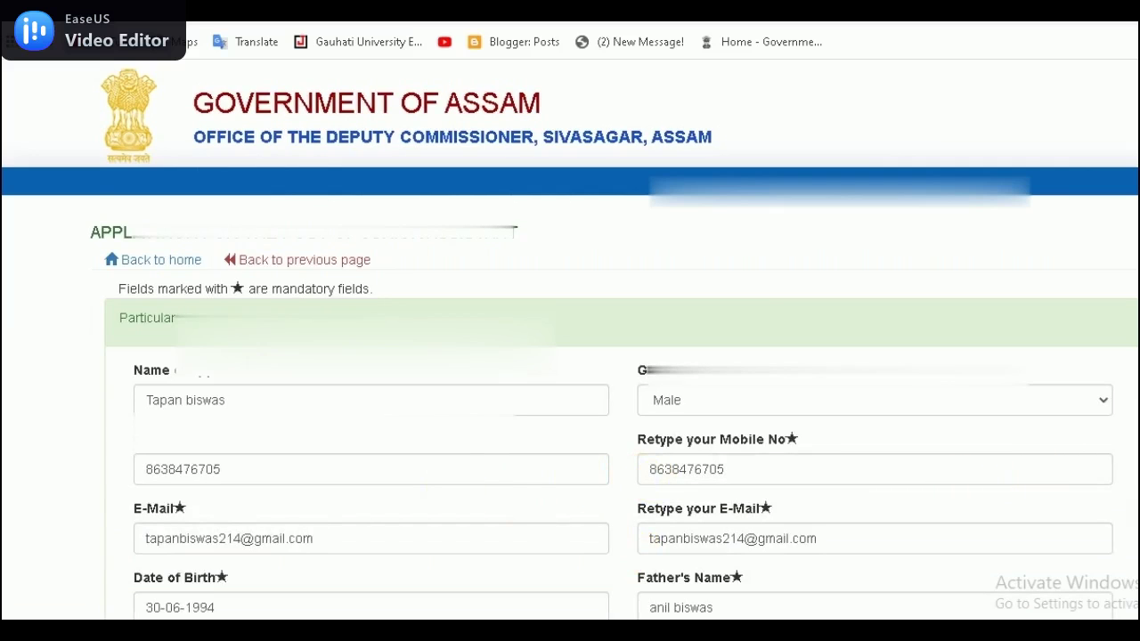
Step: Scroll through the form to locate the Employment Exchange registration section
scroll(570, 357, down, 6)
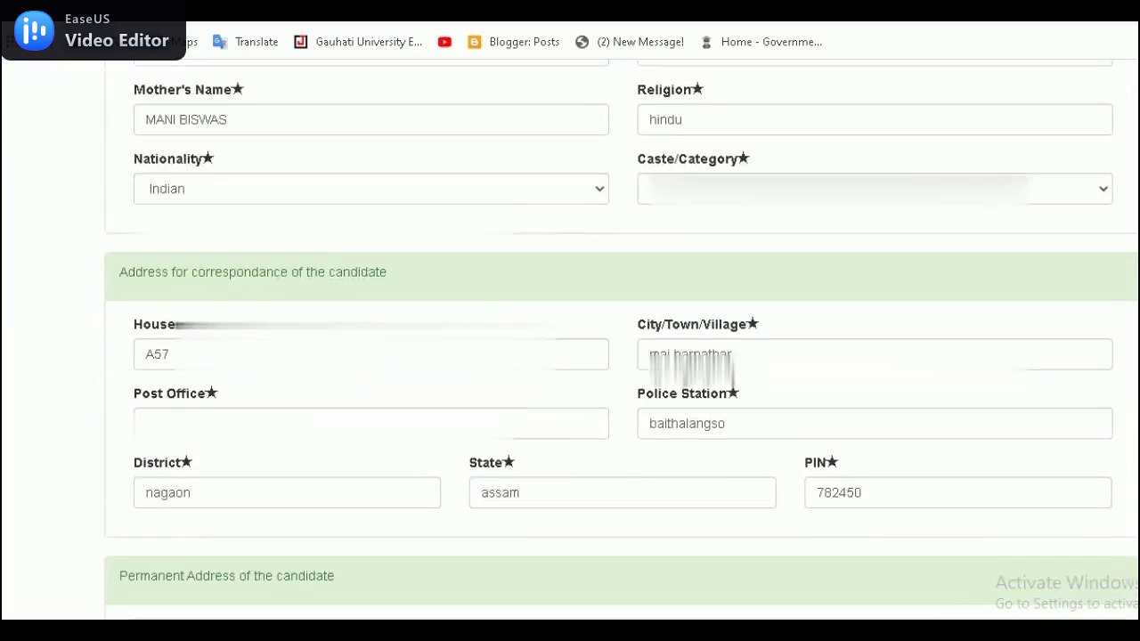
scroll(570, 356, down, 5)
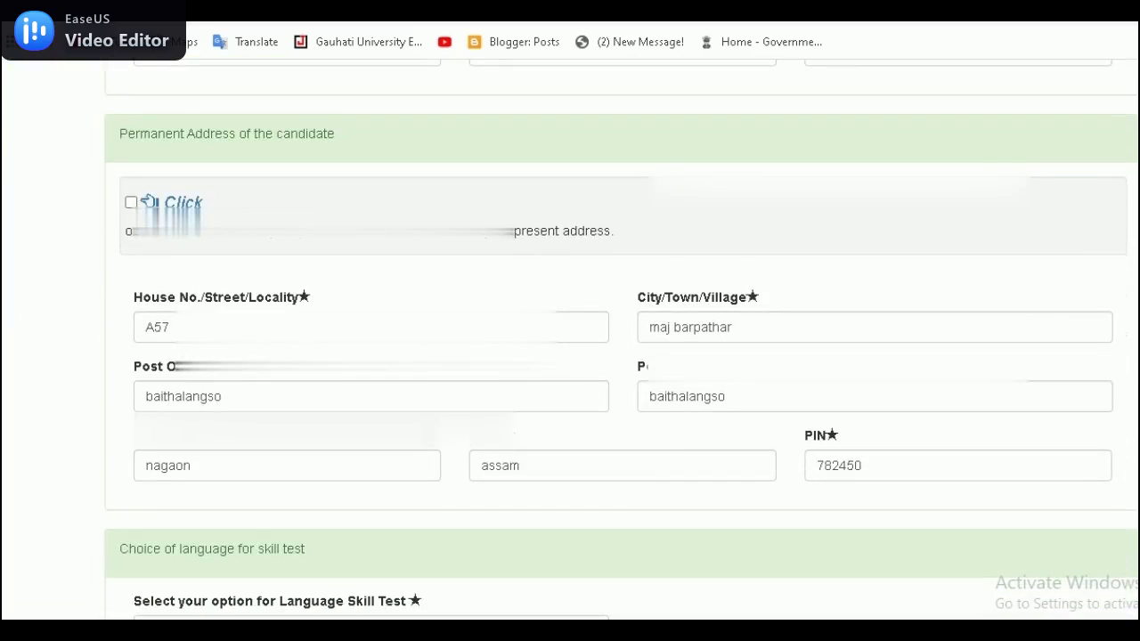
scroll(570, 356, down, 5)
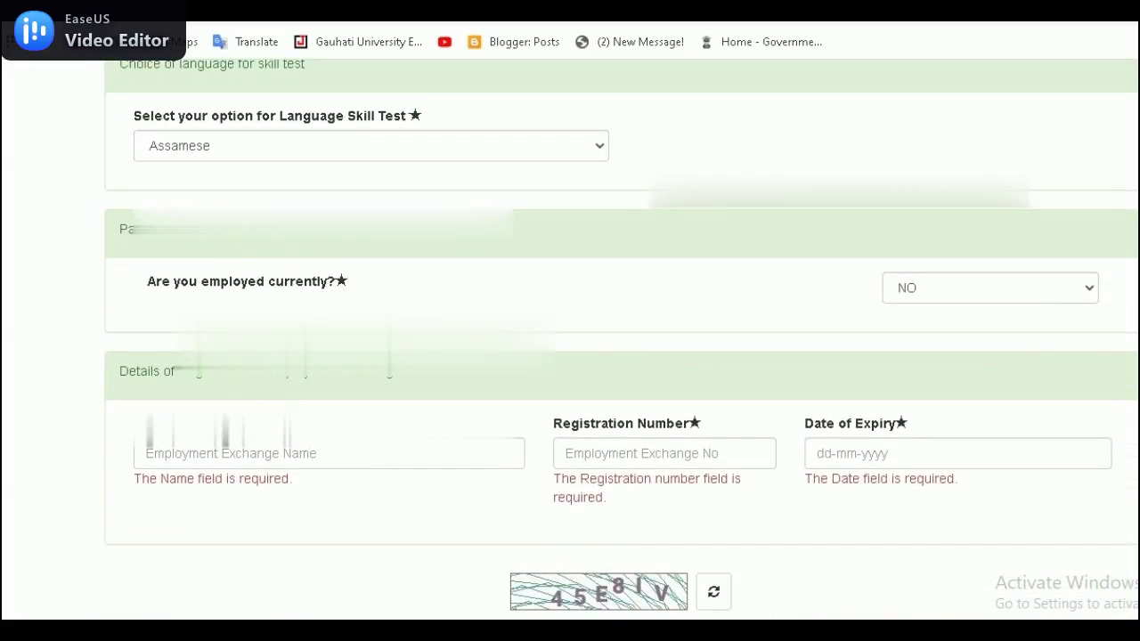
scroll(865, 555, up, 1)
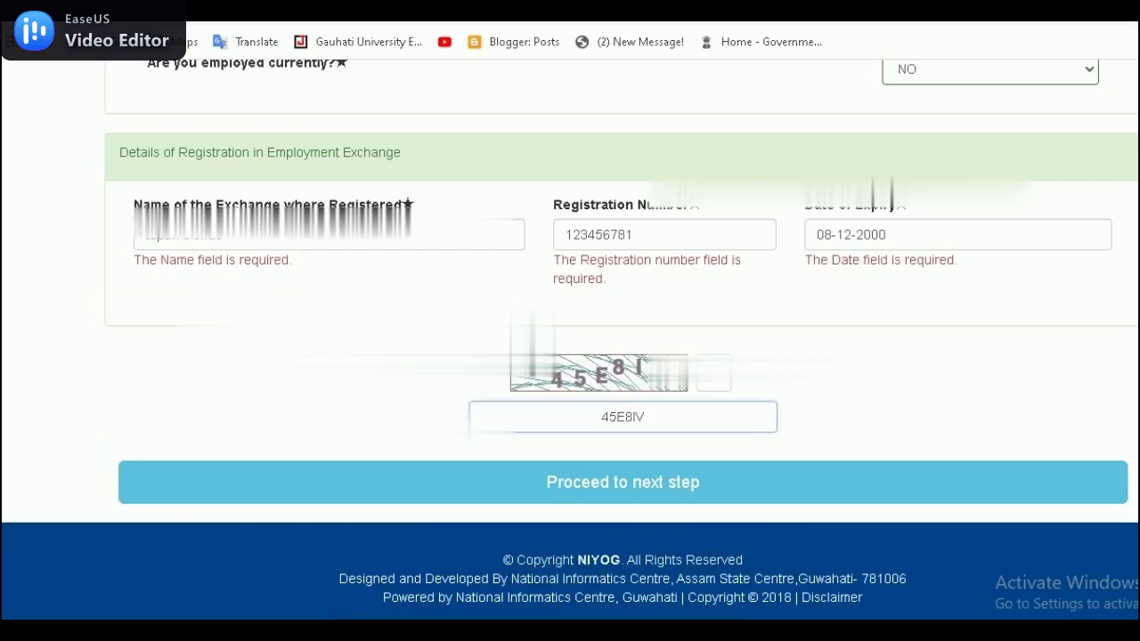
mouse_move(417, 555)
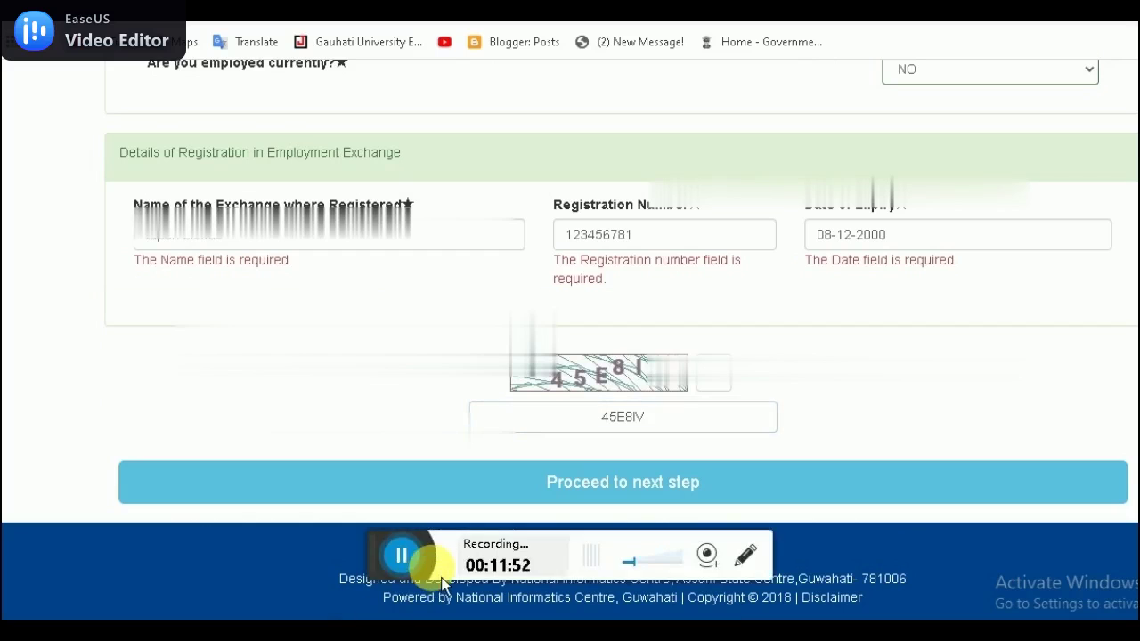